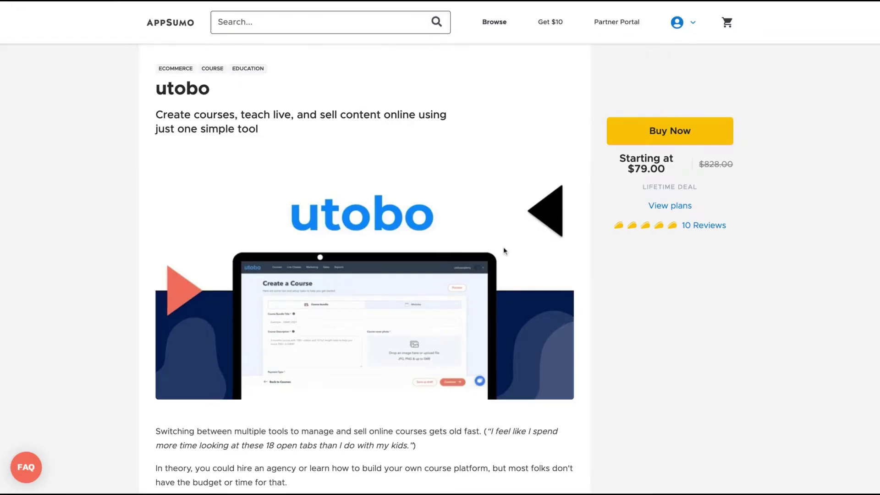
# - Scroll past the AppSumo license tiers ($79, $159, $239) to reach the utobo dashboard
pyautogui.scroll(-10, 504, 251)
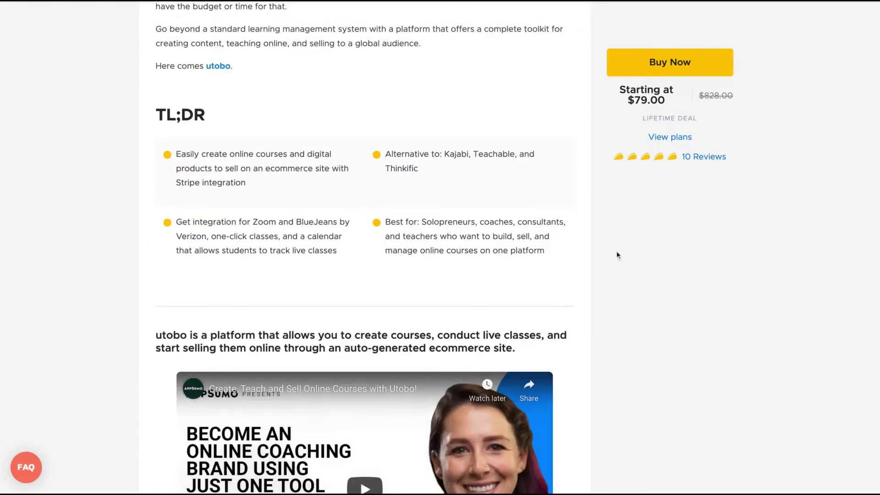
pyautogui.scroll(-1, 616, 251)
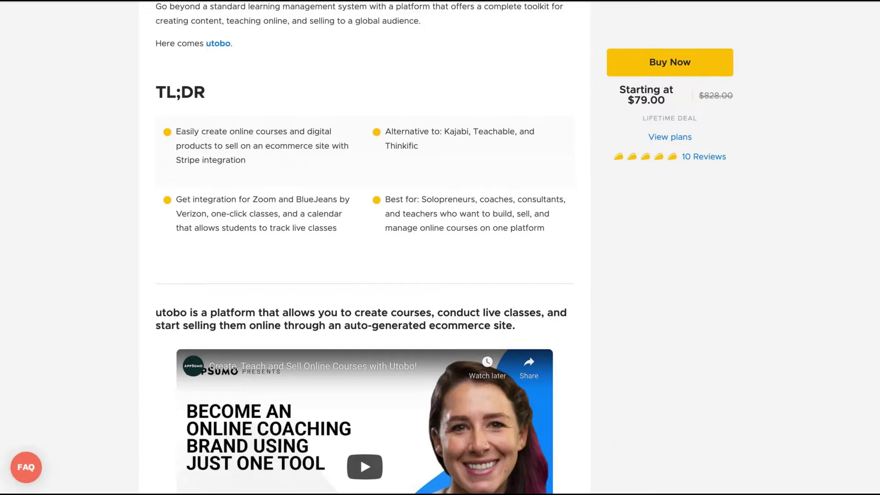
pyautogui.scroll(-20, 362, 247)
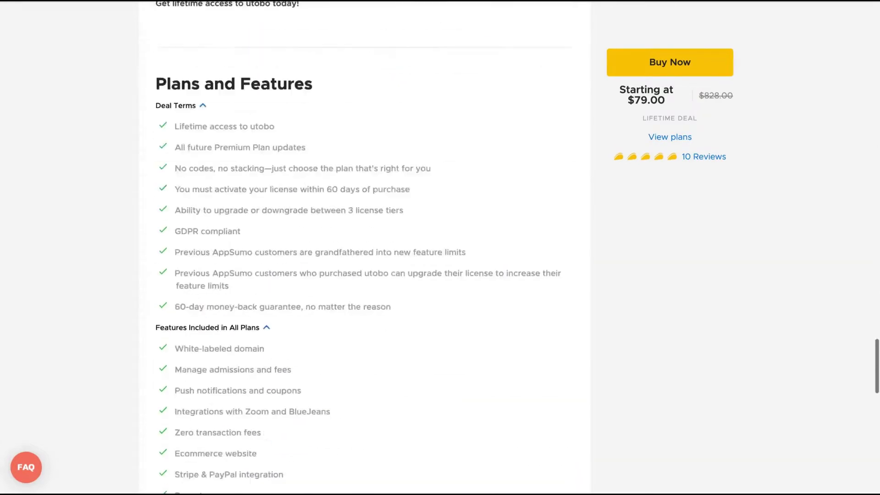
pyautogui.scroll(-4, 441, 76)
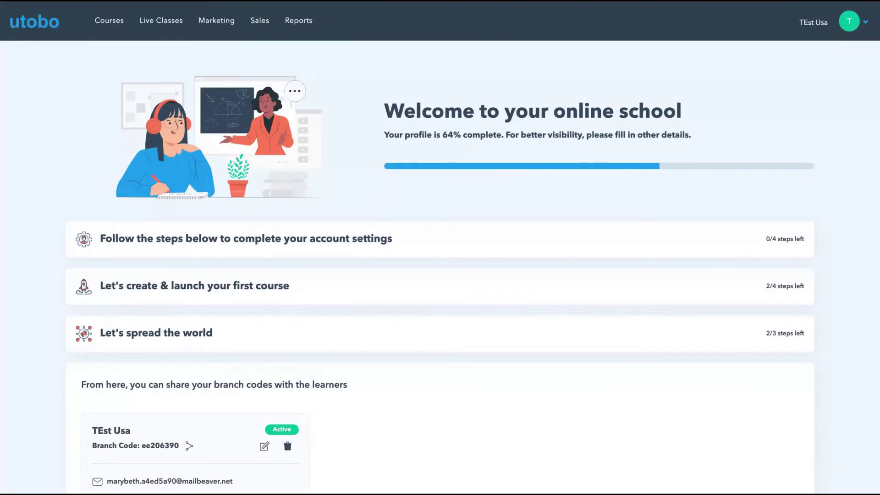
# - Open Account Settings from the avatar menu, showing Pacific Time, Dark e-com theme and Basic view
pyautogui.click(851, 28)
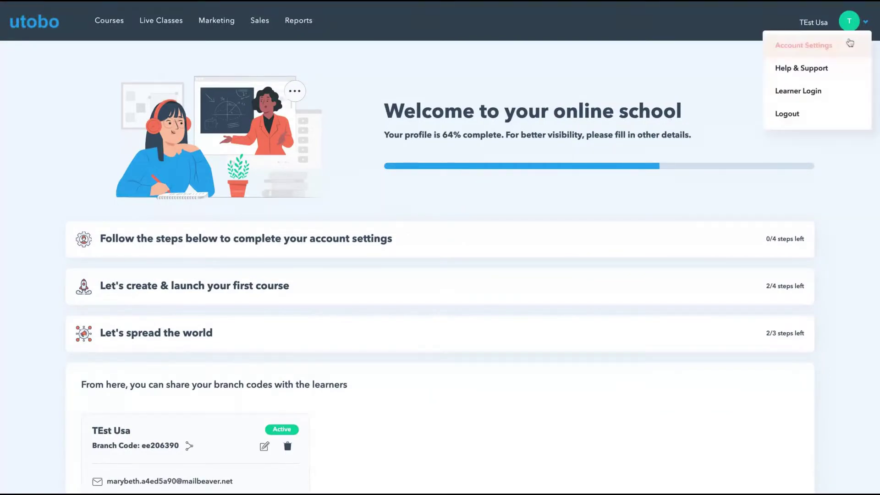
pyautogui.click(806, 55)
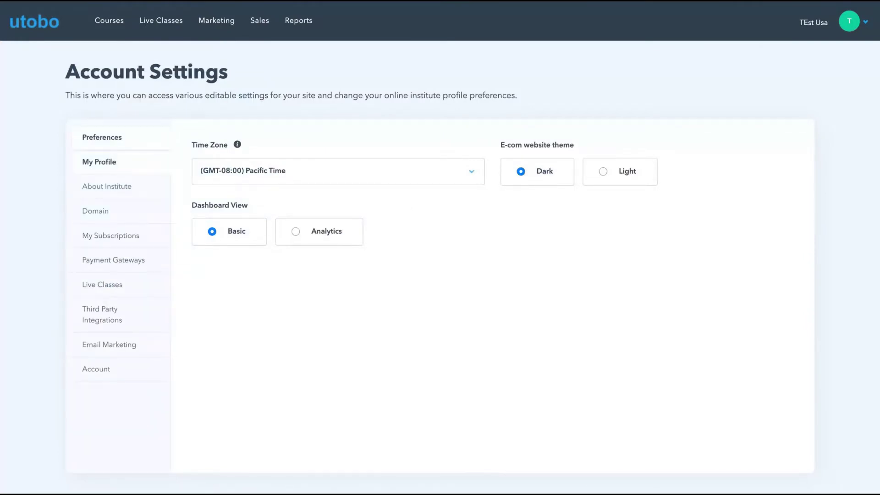
# - View My Profile, then scroll the About Institute form with logo, banner, name and descriptions
pyautogui.click(112, 168)
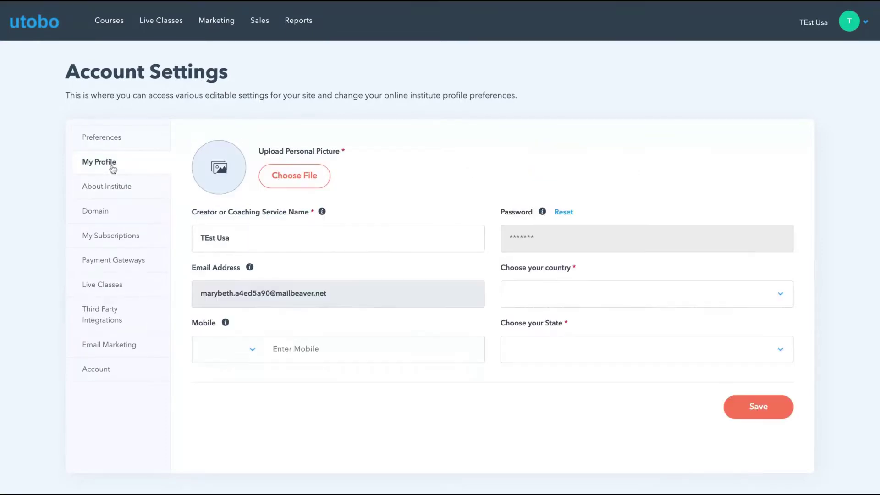
pyautogui.click(114, 191)
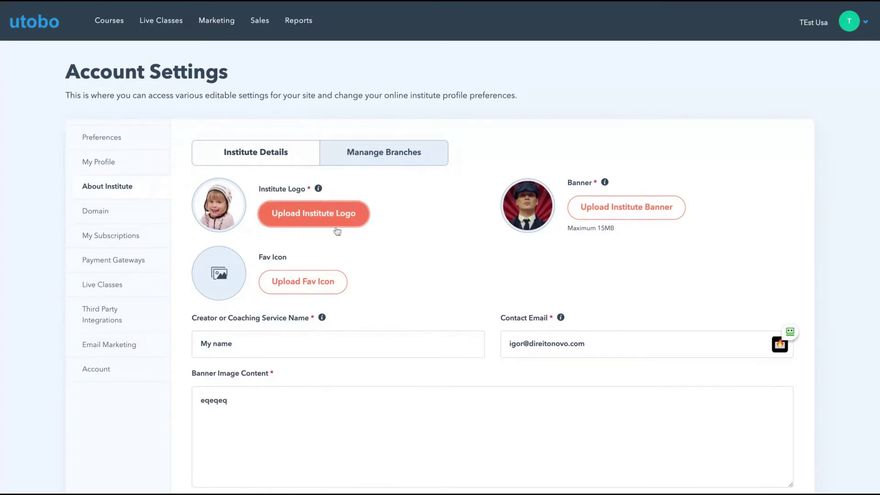
pyautogui.scroll(-2, 409, 331)
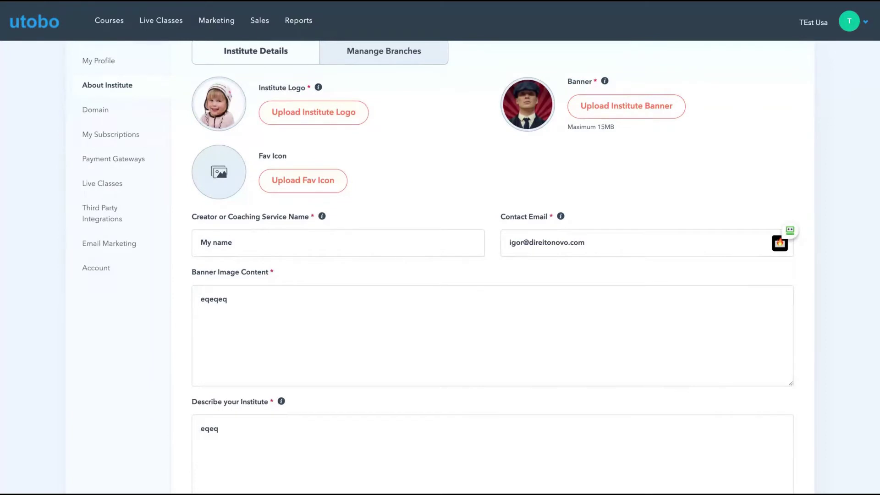
pyautogui.scroll(-6, 448, 351)
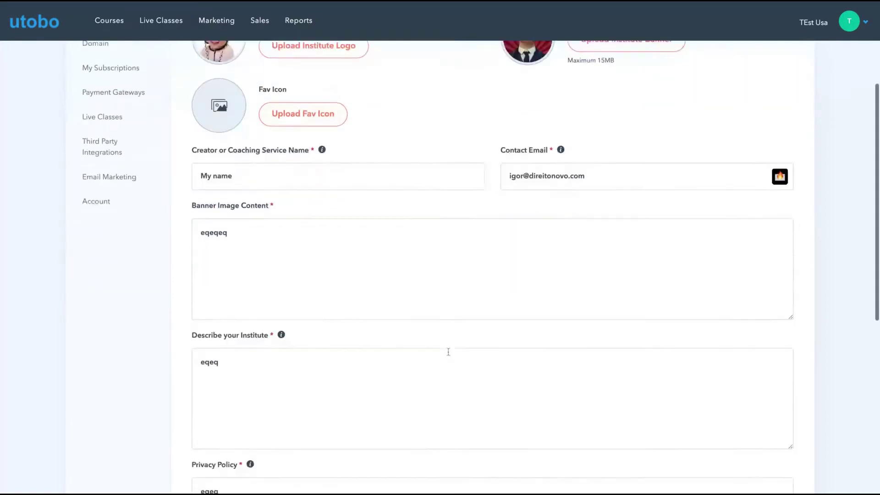
pyautogui.scroll(-3, 448, 352)
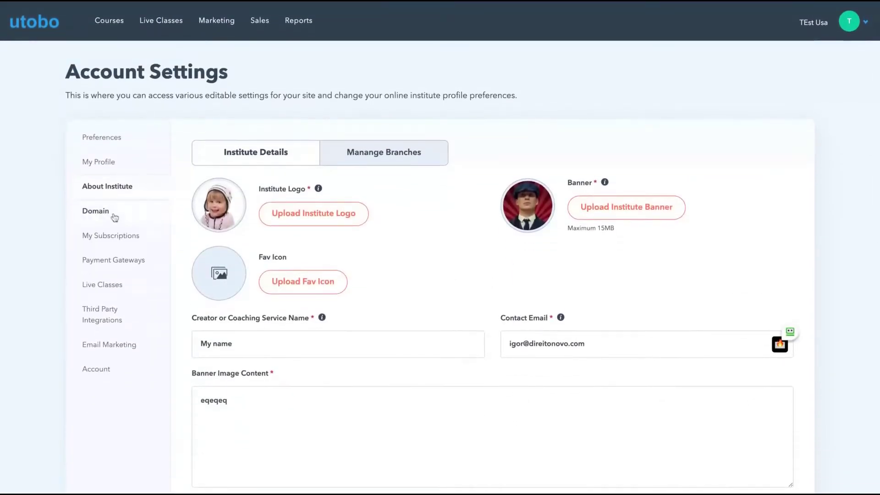
# - Browse the Domain, Payment Gateways and Live Classes settings, opening the live meeting tool choice
pyautogui.click(111, 213)
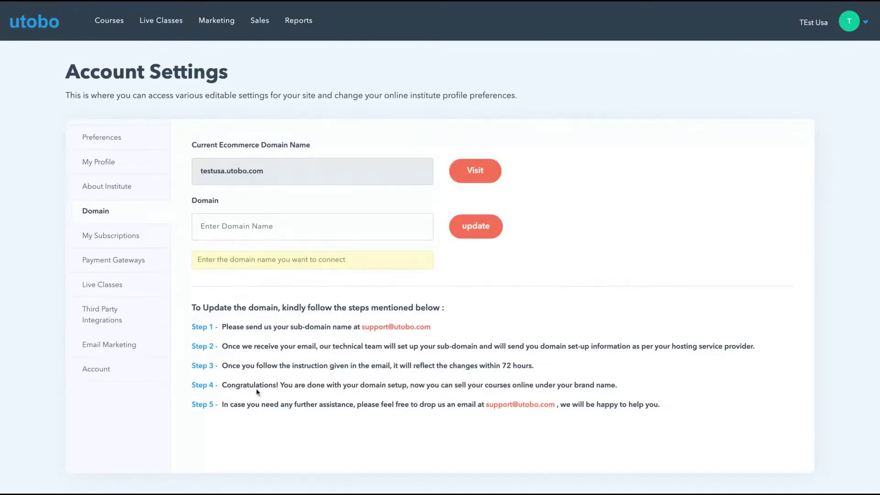
pyautogui.click(133, 259)
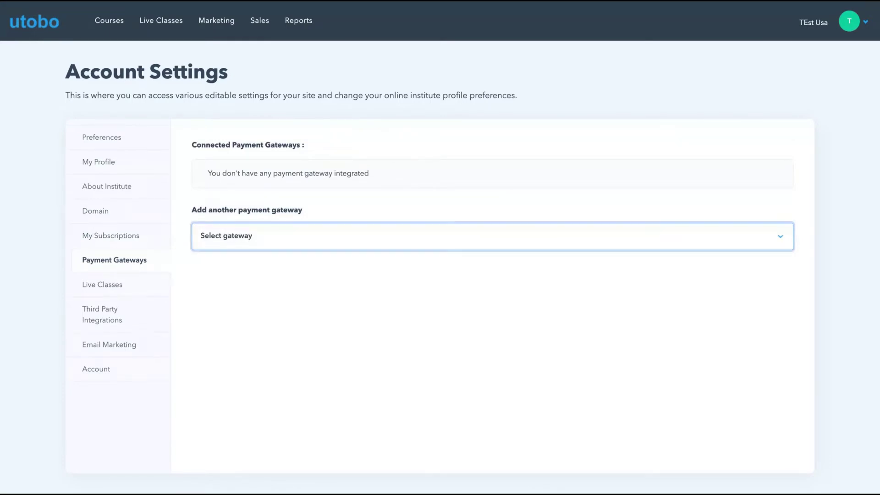
pyautogui.click(102, 289)
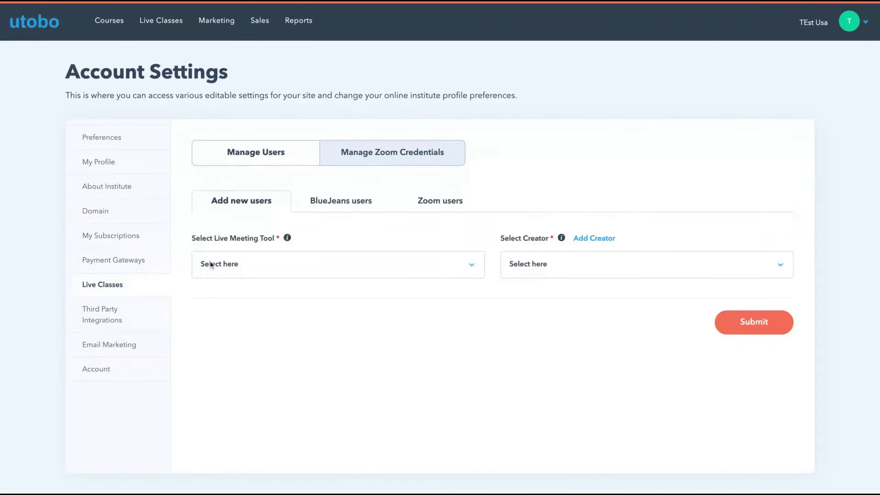
pyautogui.click(229, 265)
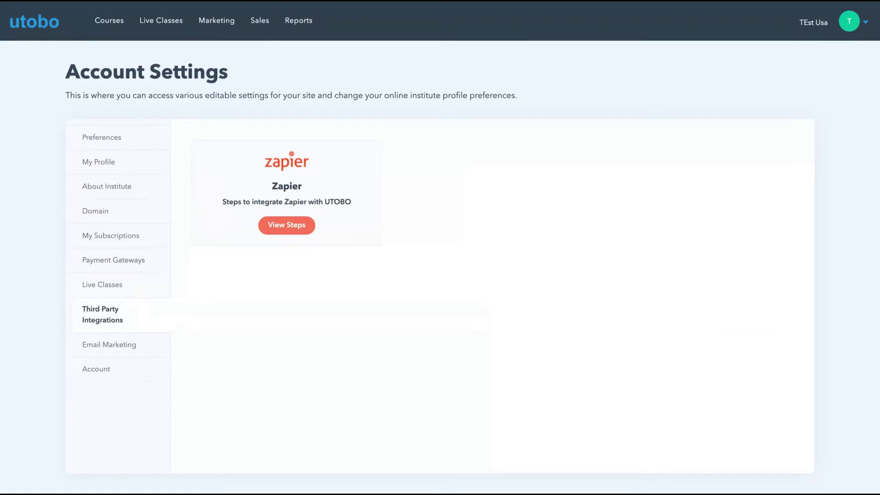
# - View Email Marketing senders, open and discard a new sender form, then view account deletion settings
pyautogui.click(103, 343)
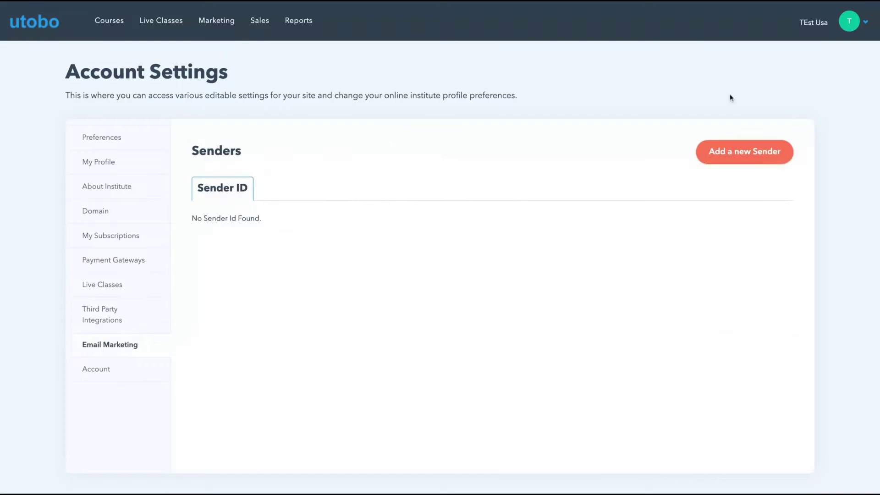
pyautogui.click(730, 153)
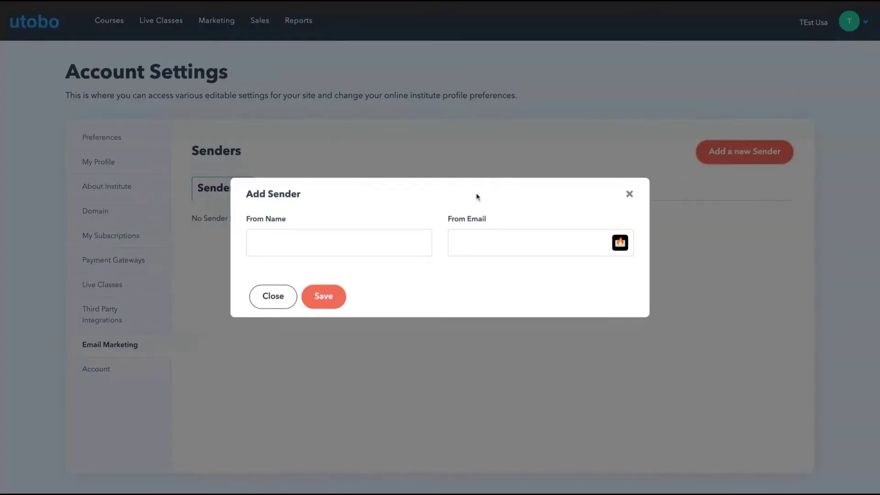
pyautogui.click(626, 192)
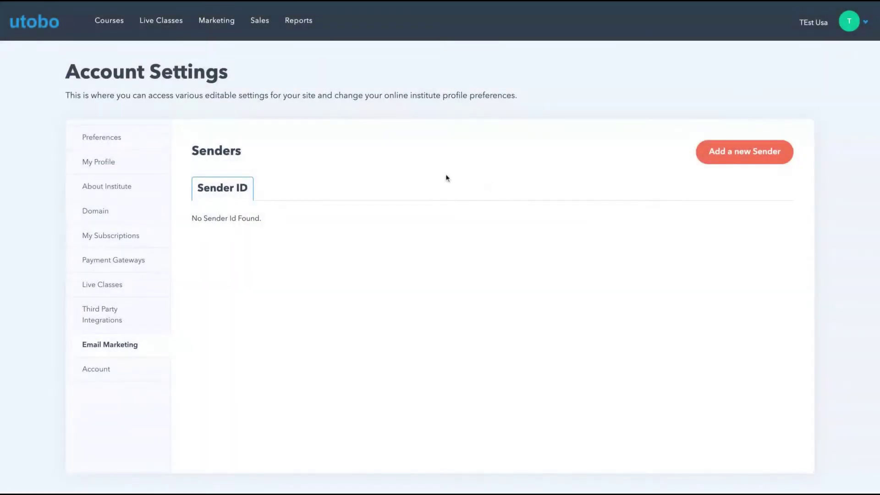
pyautogui.click(97, 368)
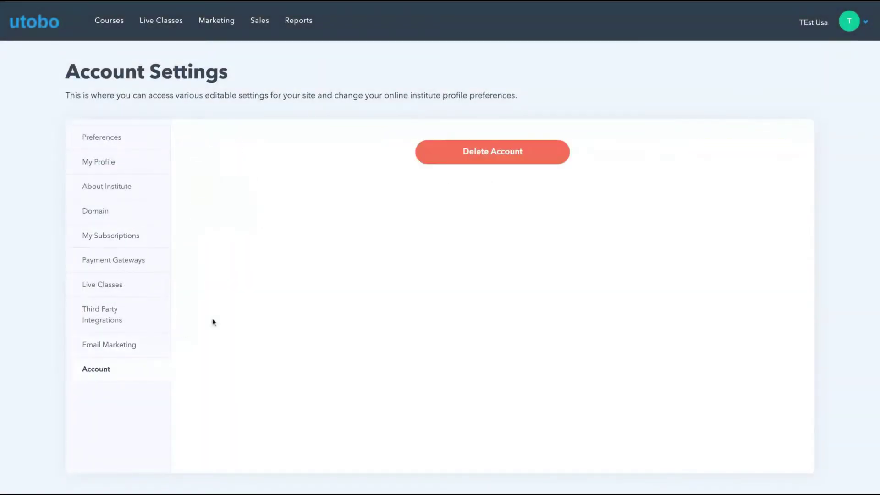
# - Go to Courses > Creators and review the Add Creator form without saving it
pyautogui.moveTo(109, 20)
pyautogui.click(119, 57)
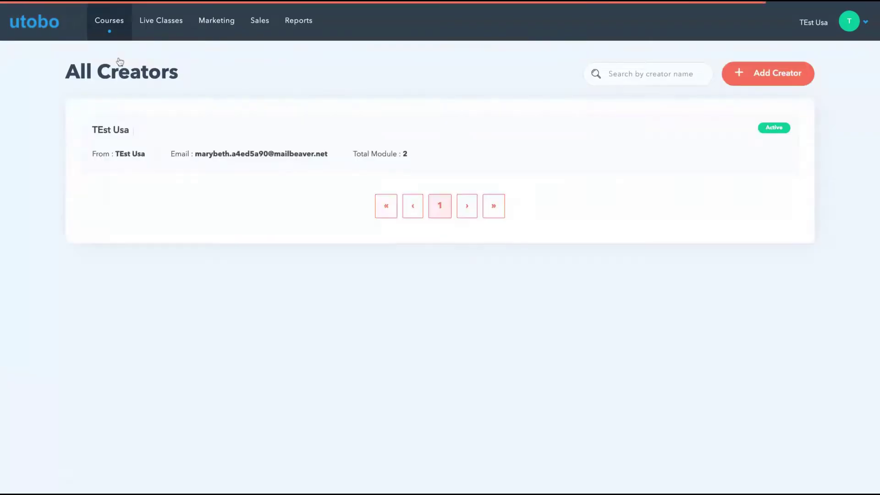
pyautogui.click(745, 77)
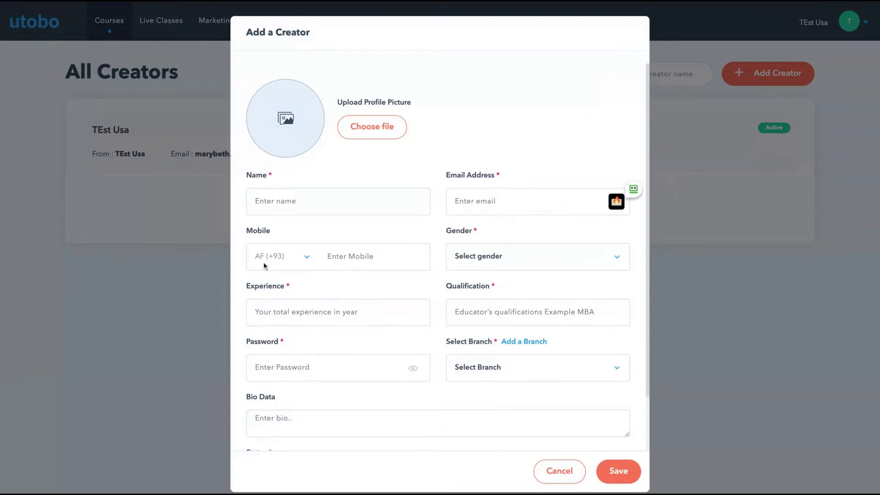
pyautogui.scroll(-2, 452, 280)
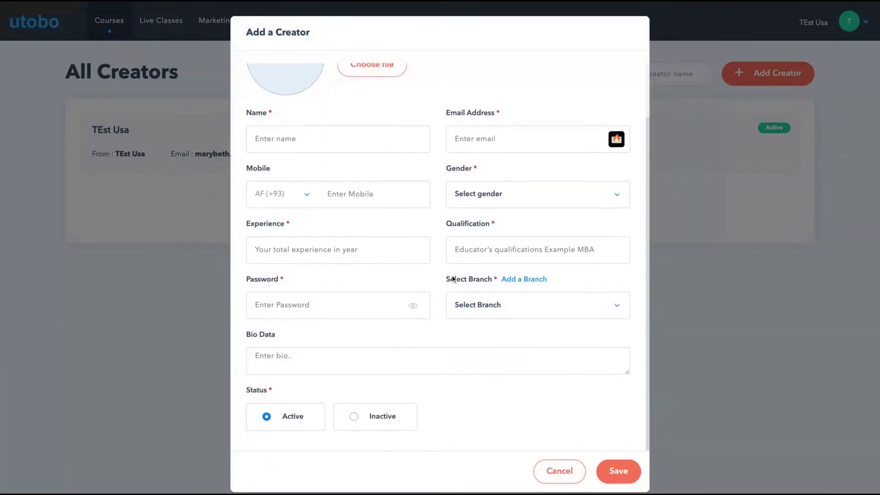
pyautogui.scroll(2, 452, 279)
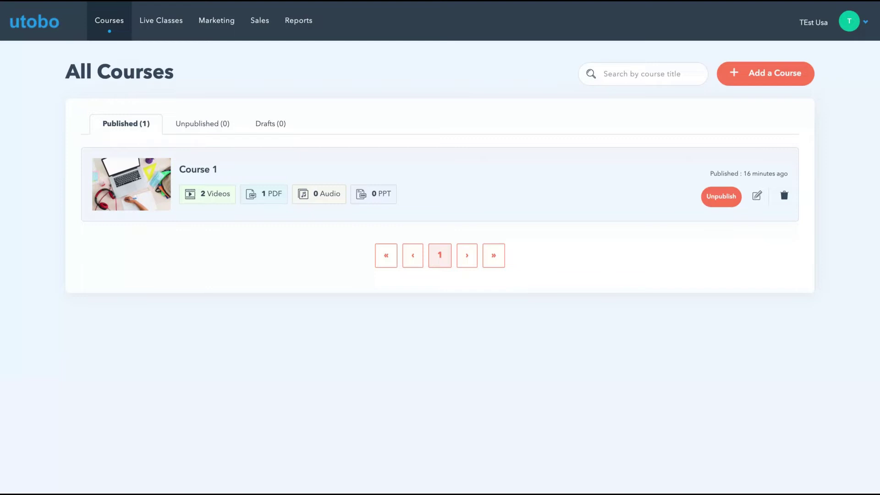
# - Open Course 1, toggle the bundle payment type to Paid and back to Free, then return to Modules
pyautogui.click(440, 169)
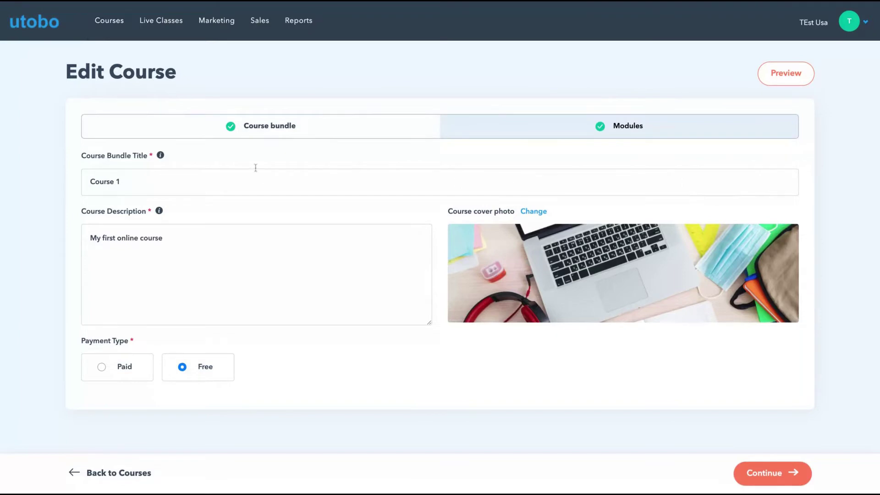
pyautogui.click(622, 133)
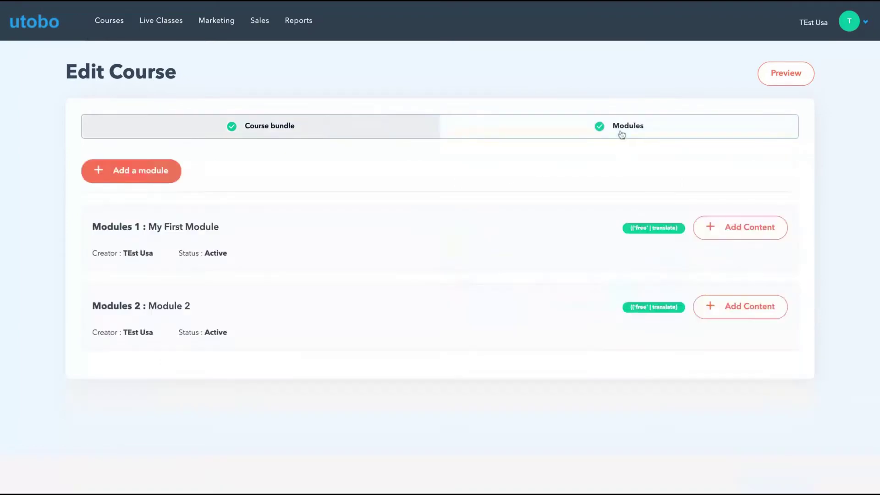
pyautogui.click(322, 125)
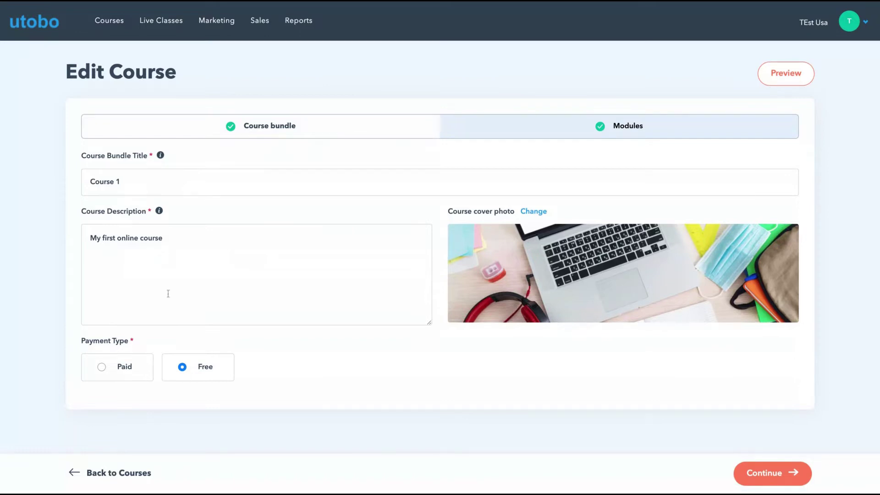
pyautogui.click(102, 368)
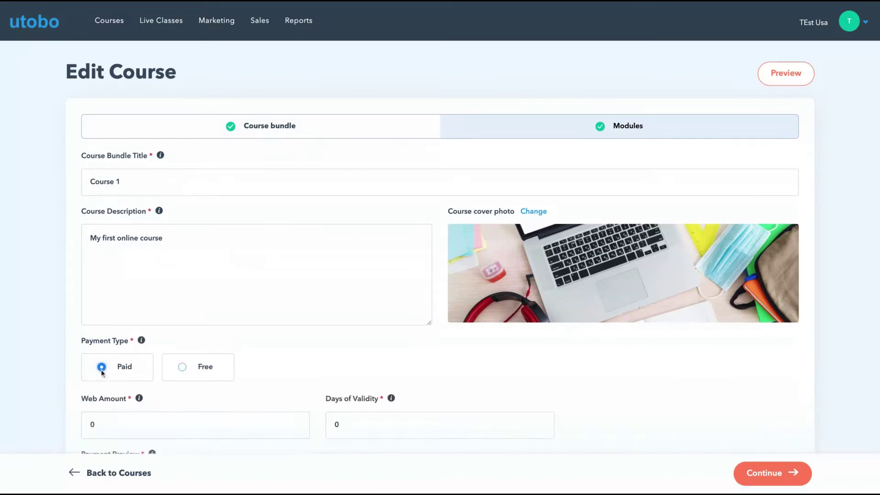
pyautogui.click(178, 367)
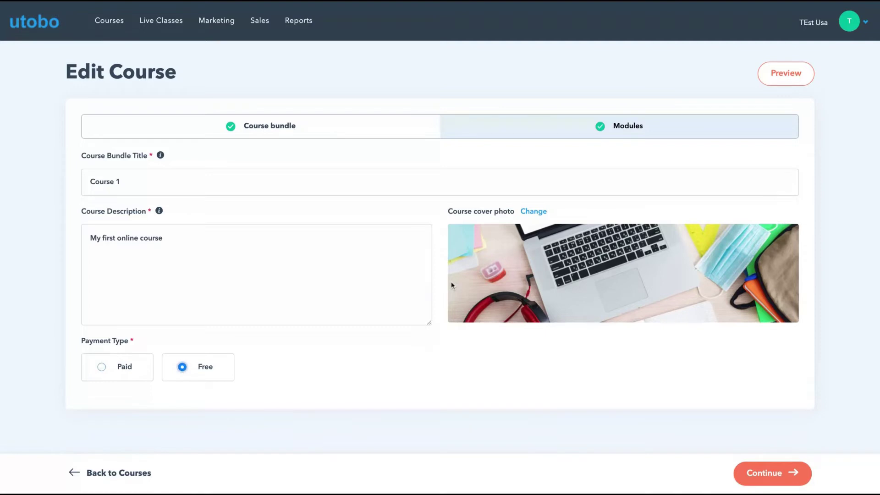
pyautogui.click(554, 135)
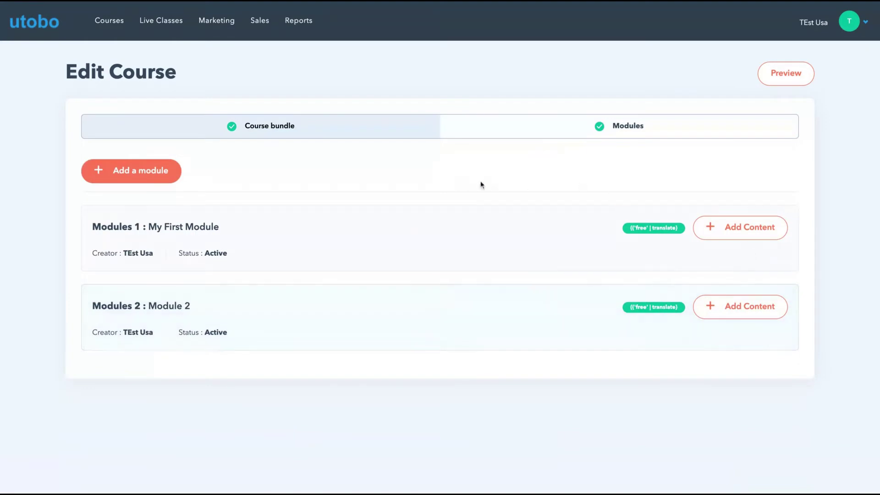
# - Create 'Module 3' with description 'ndandna' and assign it to the course creator
pyautogui.click(119, 170)
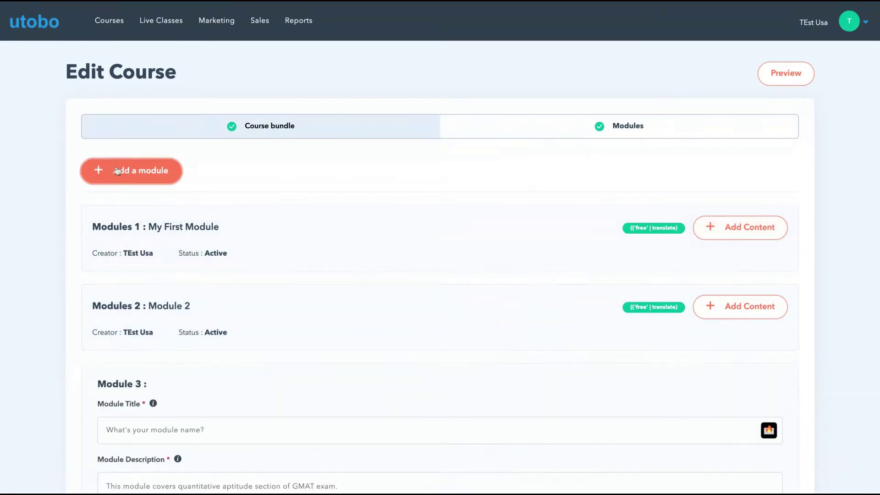
pyautogui.click(186, 147)
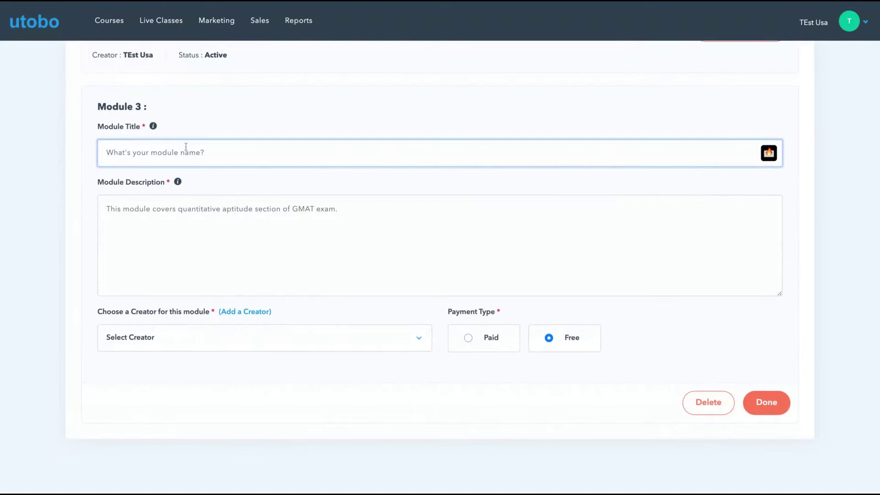
pyautogui.write('Module 3')
pyautogui.click(203, 217)
pyautogui.write('ndandna')
pyautogui.click(287, 348)
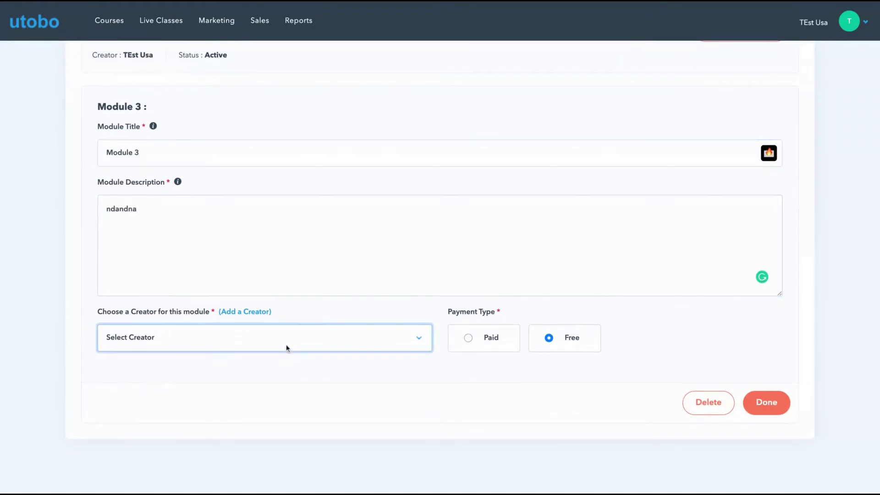
pyautogui.click(286, 344)
# - Save Module 3 and upload a PDF titled Pdf2 to its content
pyautogui.click(764, 402)
pyautogui.click(759, 372)
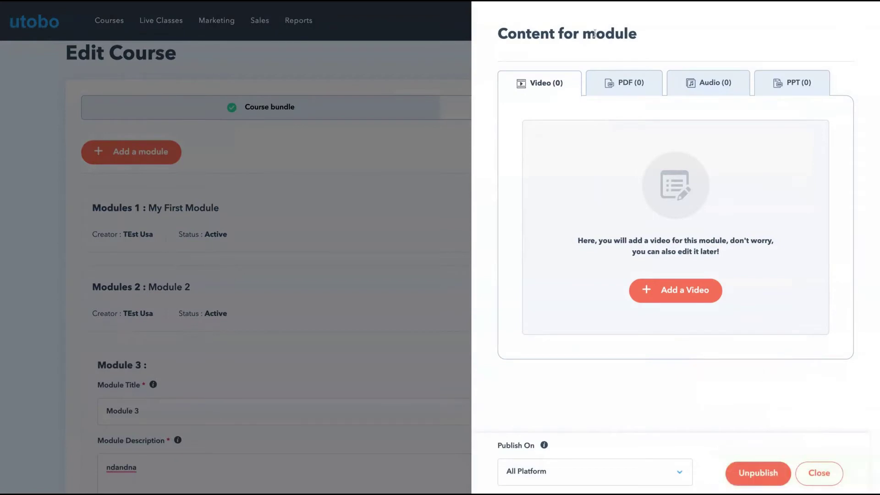
pyautogui.click(621, 95)
pyautogui.click(646, 290)
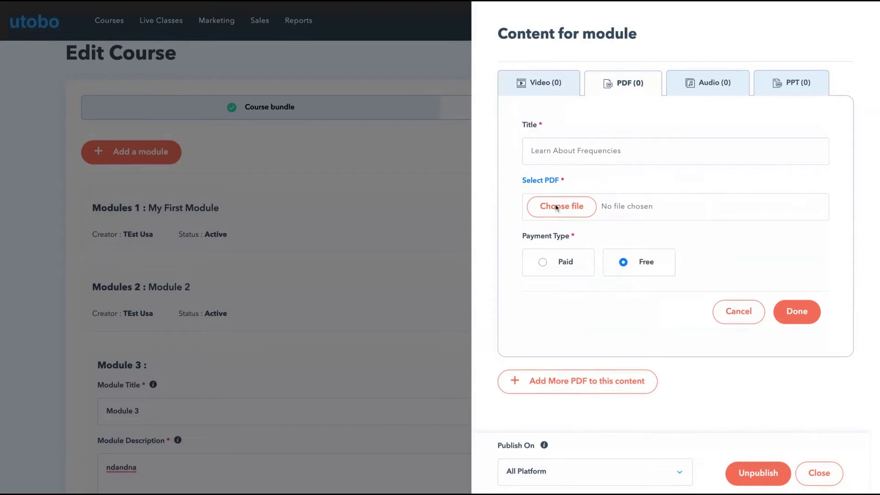
pyautogui.click(606, 156)
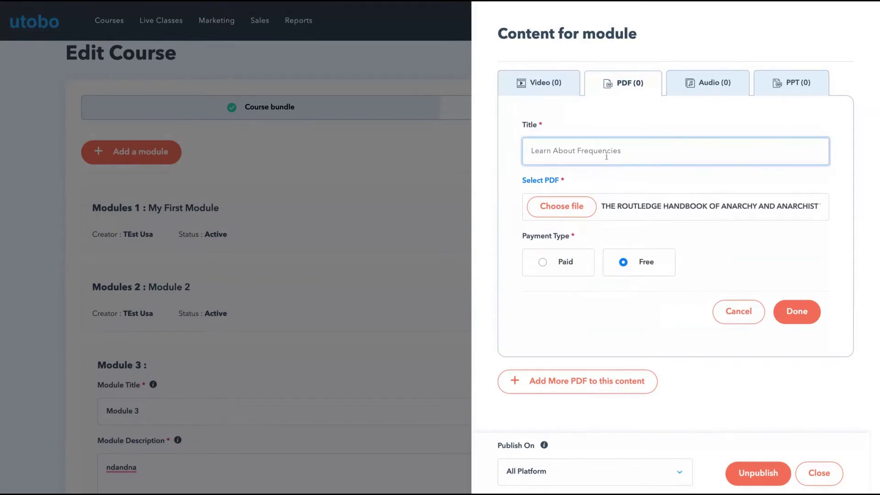
pyautogui.write('Pdf2')
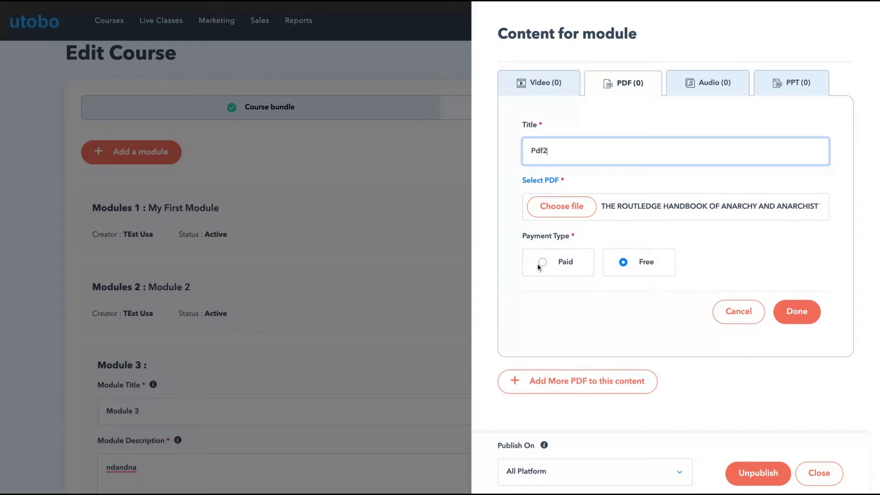
pyautogui.click(797, 311)
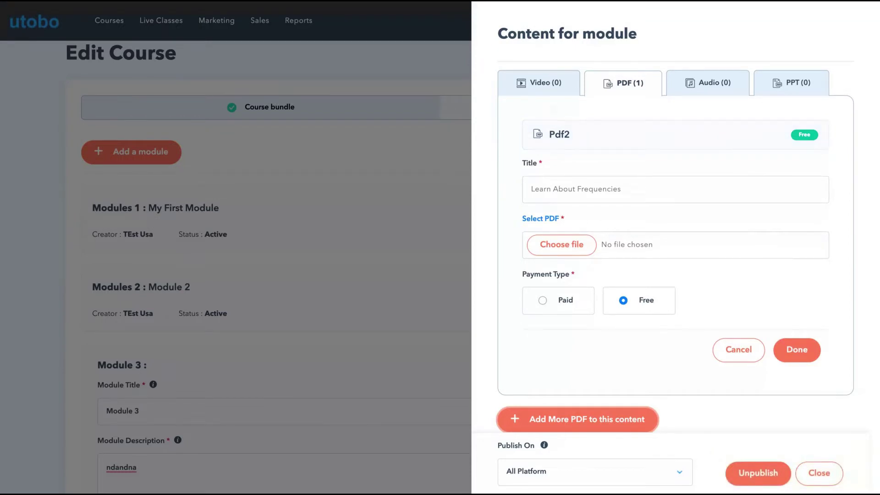
# - Add a Youtube video from the pasted link, titled Video 3, to Module 3
pyautogui.click(549, 88)
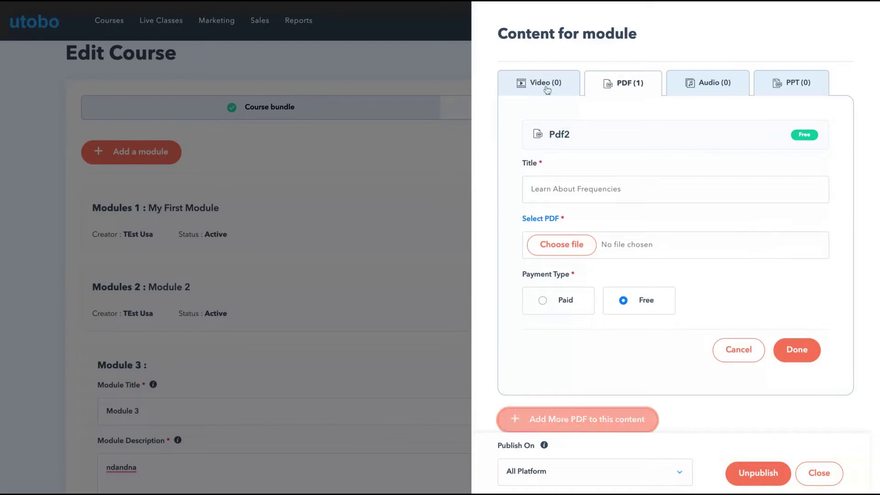
pyautogui.click(665, 291)
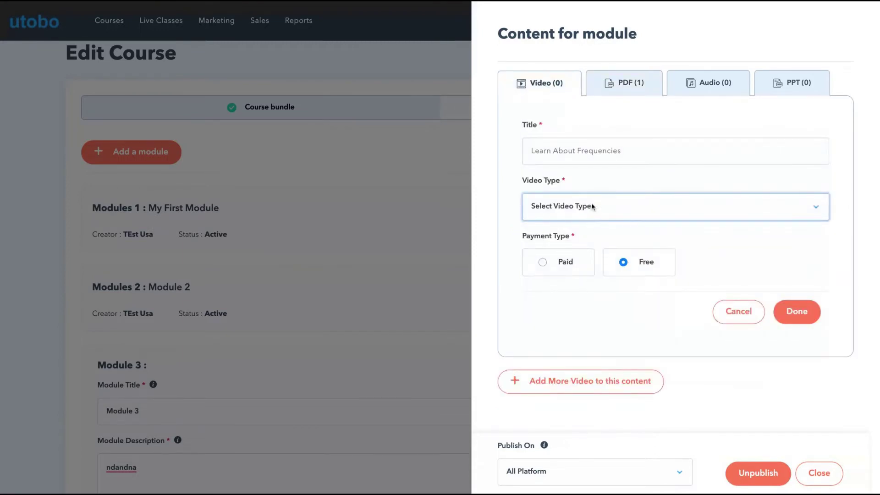
pyautogui.click(615, 204)
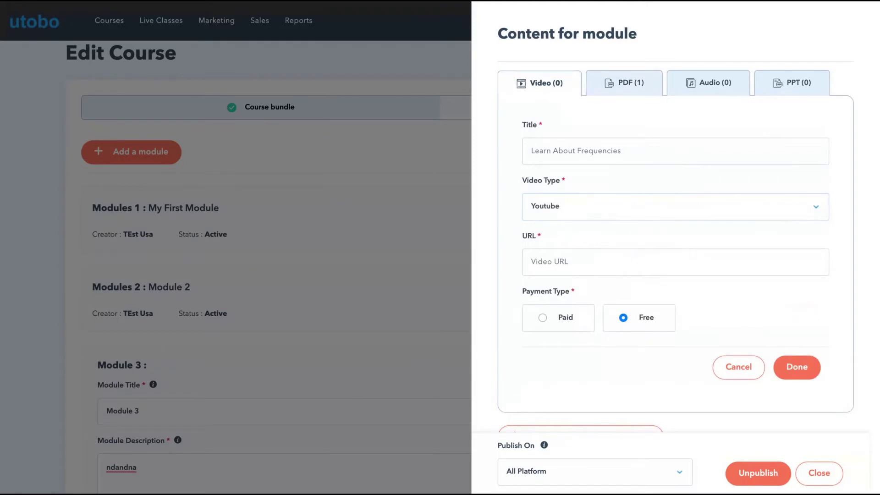
pyautogui.click(566, 264)
pyautogui.write('https://www.youtube.com/watch?v=1FvEDuWeB4A&list=RD1FvEDuWeB4A')
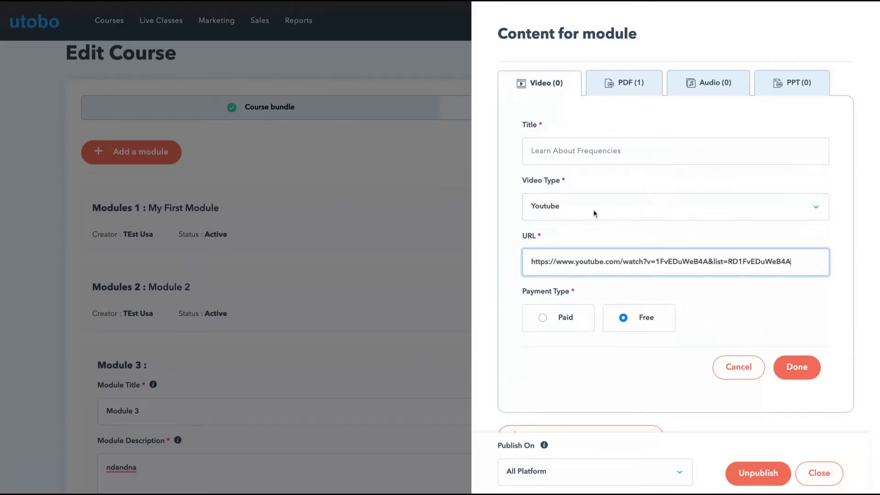
pyautogui.click(572, 152)
pyautogui.write('Video 3')
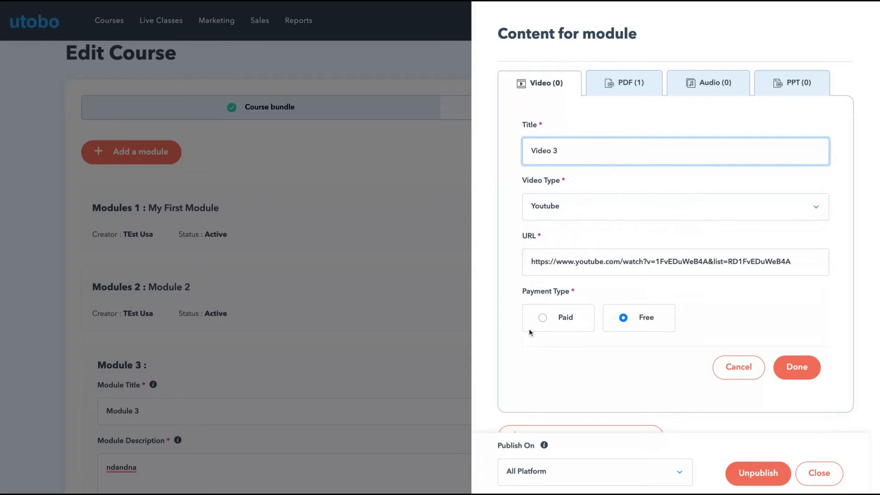
pyautogui.click(788, 365)
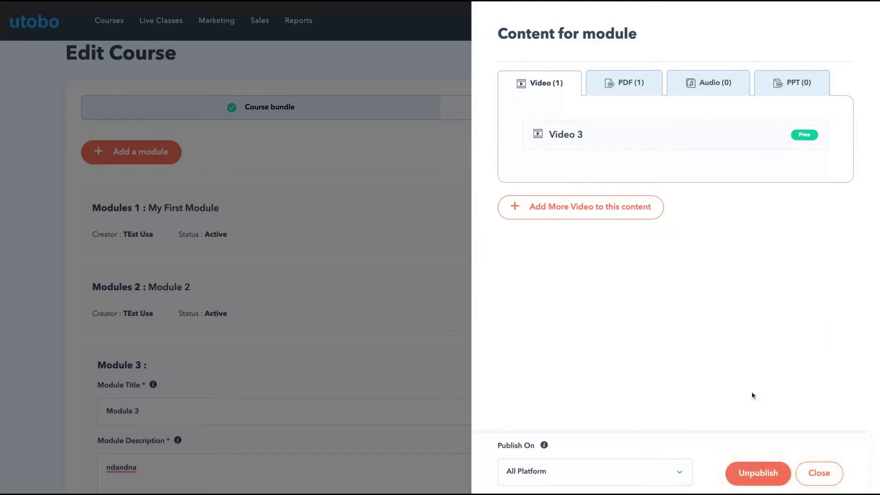
# - Close the module panel, preview the school site and open Course 1's module list
pyautogui.click(824, 472)
pyautogui.scroll(6, 632, 389)
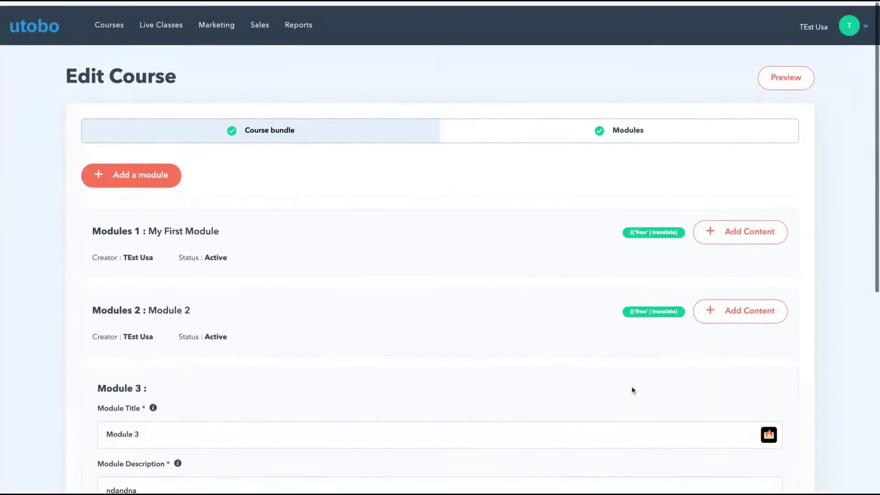
pyautogui.click(774, 72)
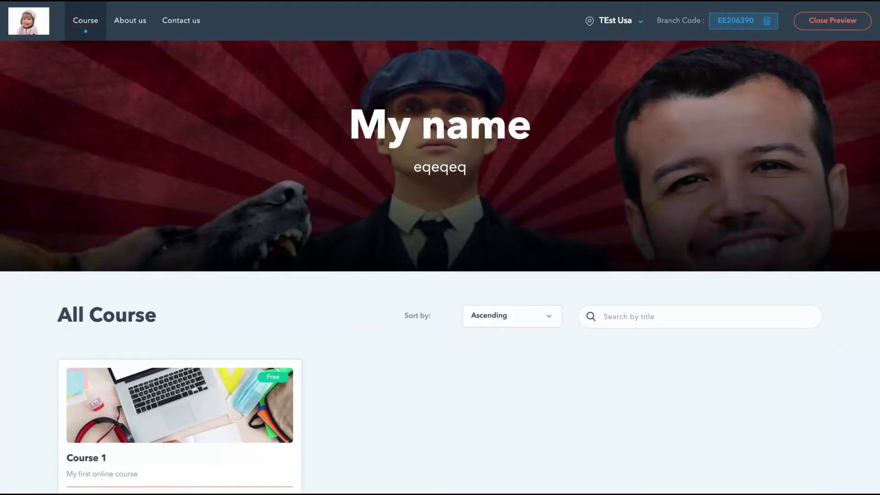
pyautogui.scroll(-4, 473, 281)
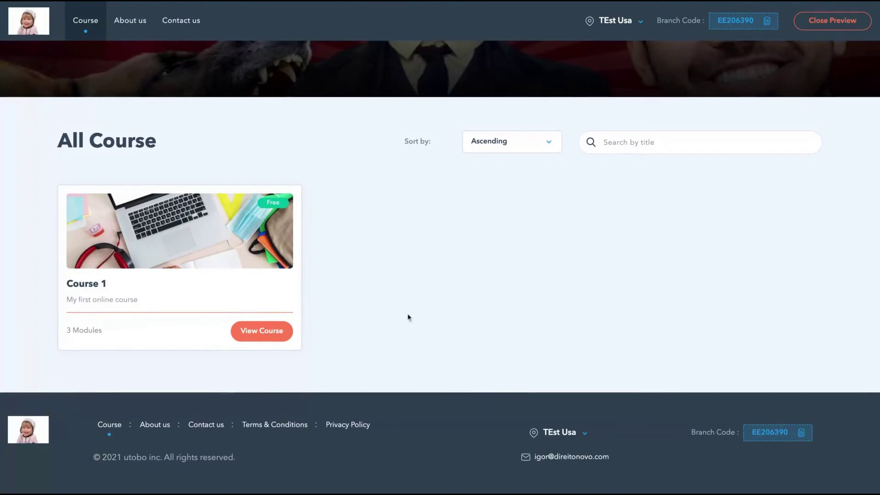
pyautogui.click(223, 252)
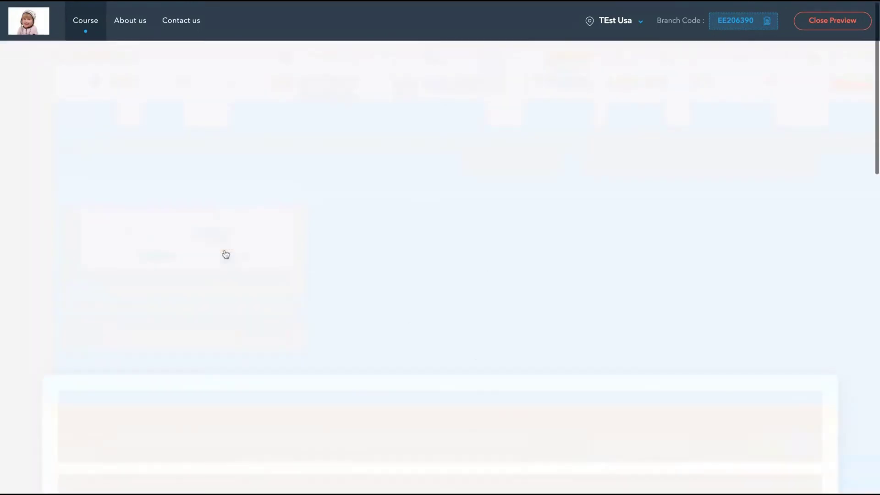
pyautogui.scroll(-5, 290, 300)
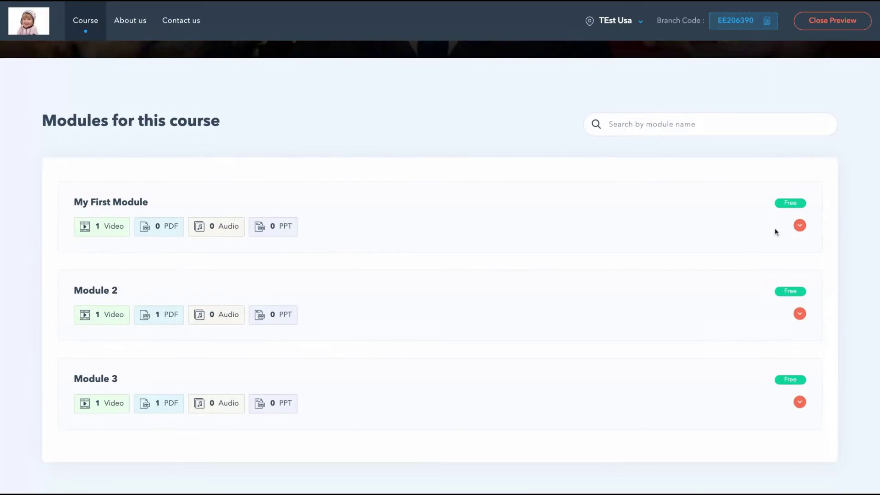
# - Expand My First Module and preview its My video lesson
pyautogui.click(796, 225)
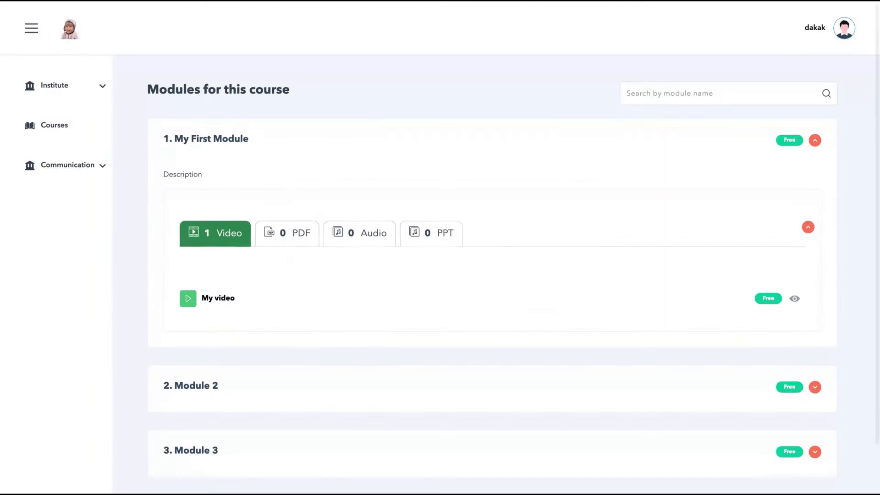
pyautogui.scroll(-1, 227, 173)
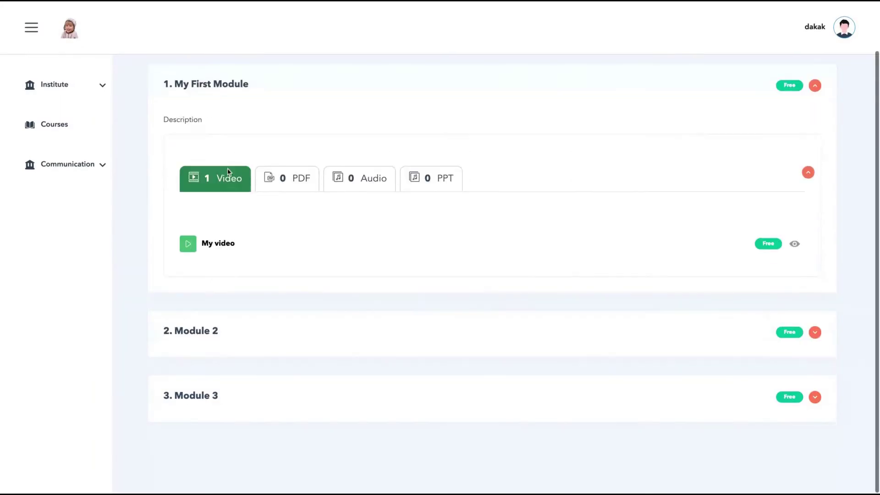
pyautogui.scroll(1, 228, 172)
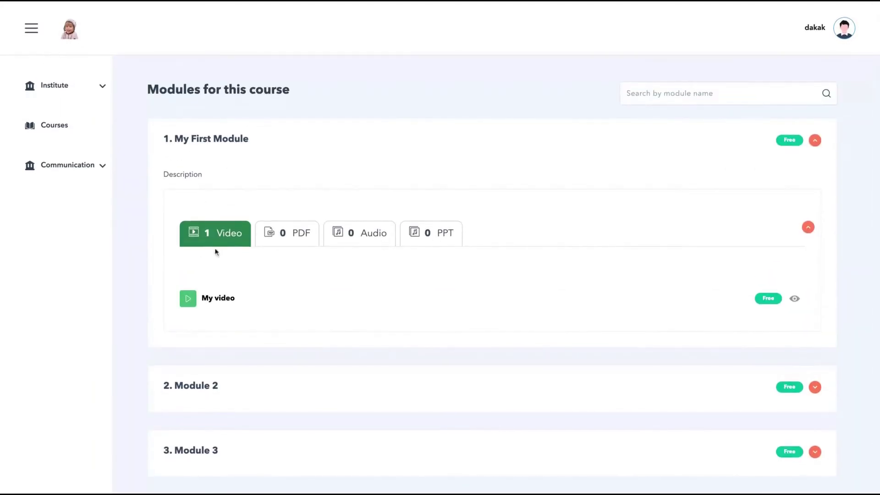
pyautogui.click(186, 301)
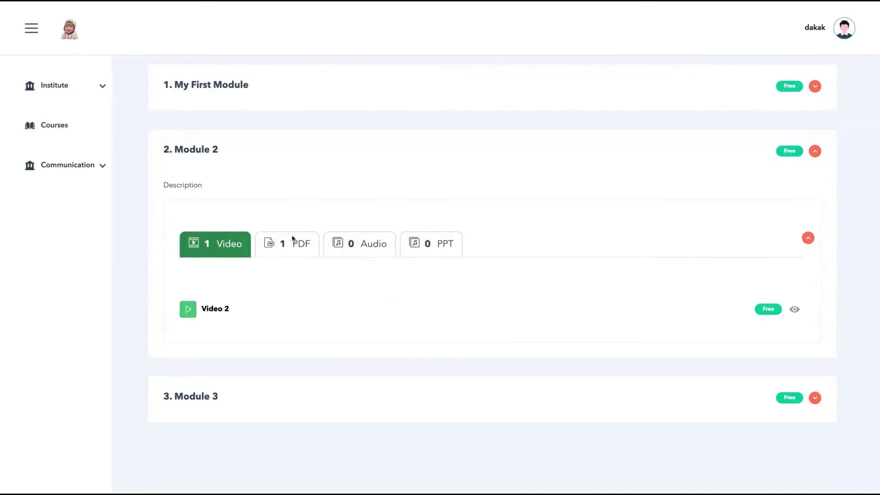
# - In Module 2, preview Video 2, then show its PDF lessons
pyautogui.click(297, 247)
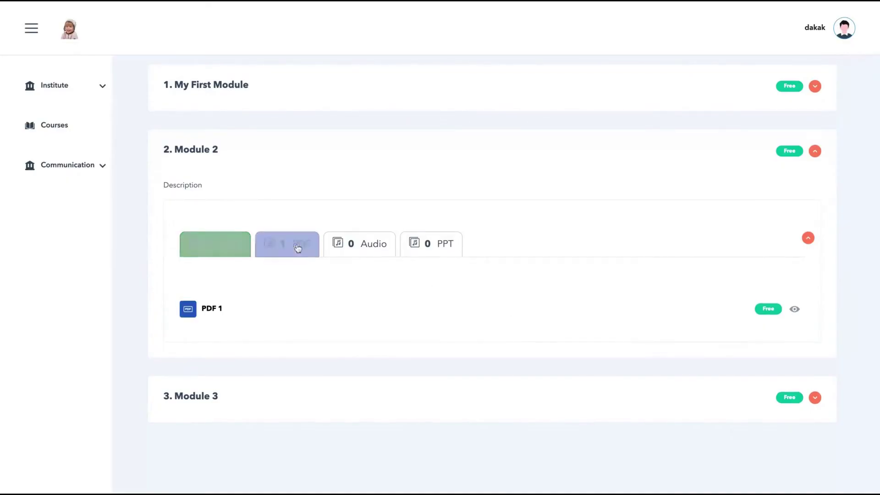
pyautogui.click(207, 238)
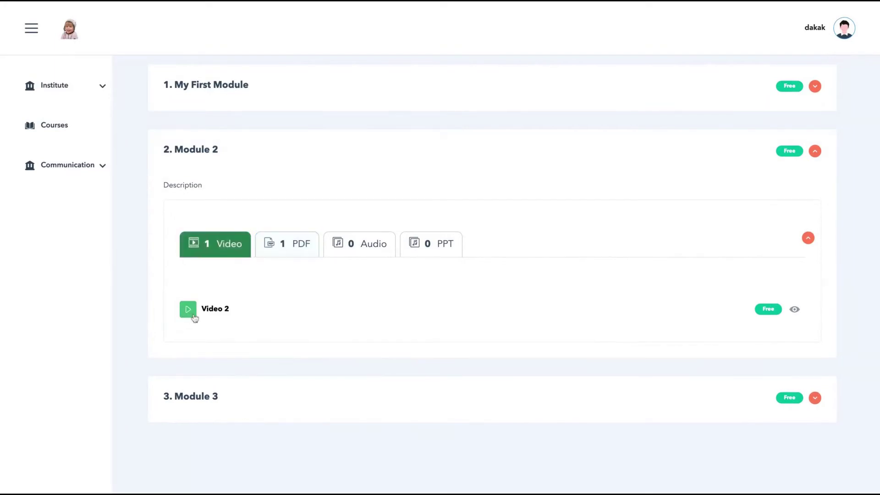
pyautogui.click(188, 309)
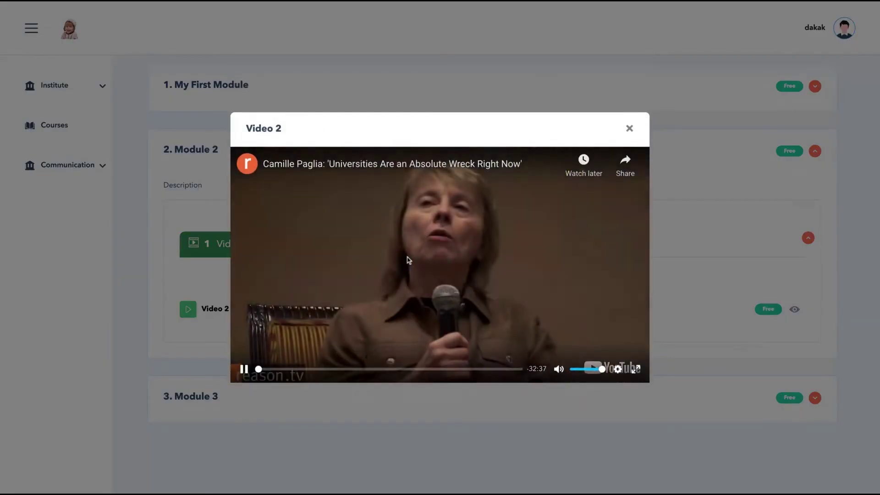
pyautogui.click(629, 128)
pyautogui.click(270, 256)
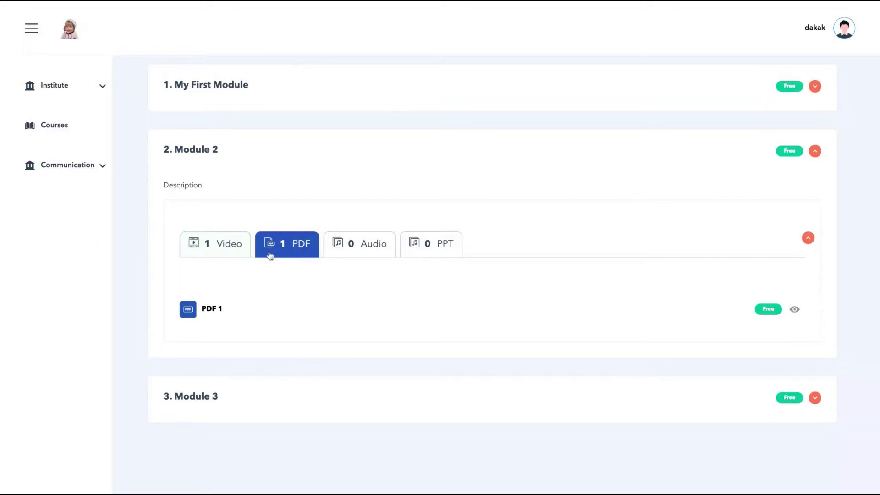
# - Open PDF 1, scroll to page 5 of 18, then close the viewer
pyautogui.click(192, 311)
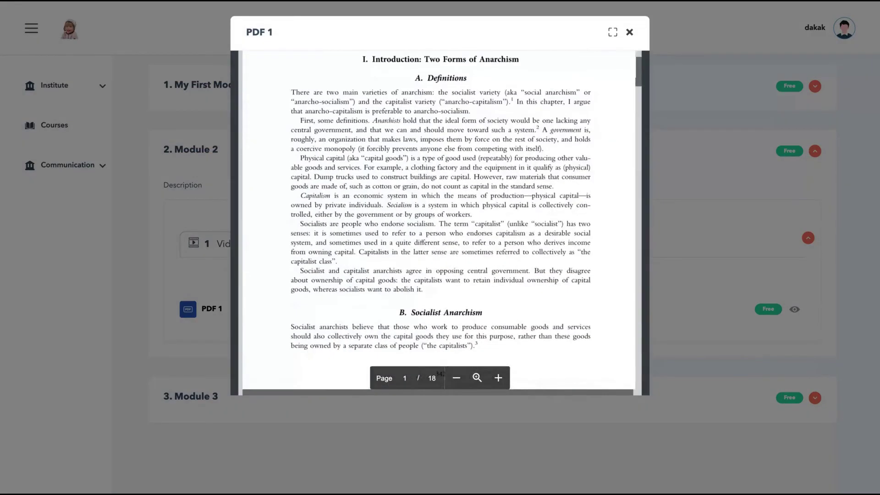
pyautogui.scroll(-20, 439, 212)
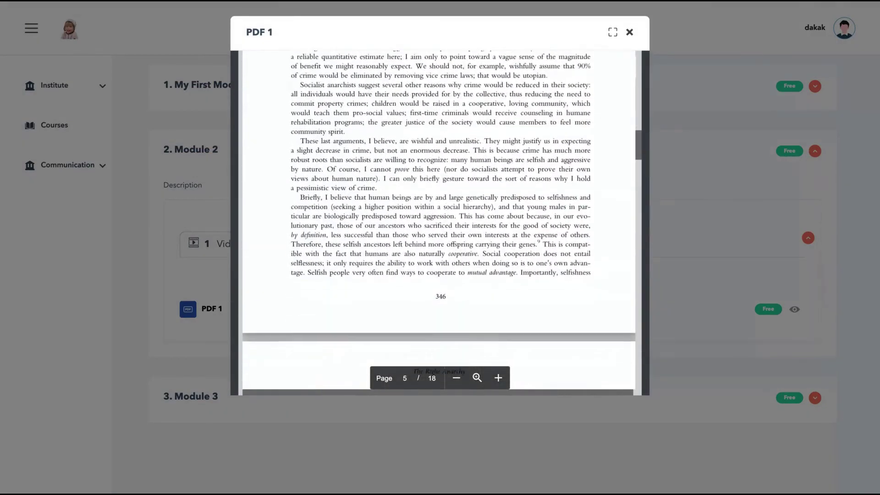
pyautogui.scroll(-1, 439, 220)
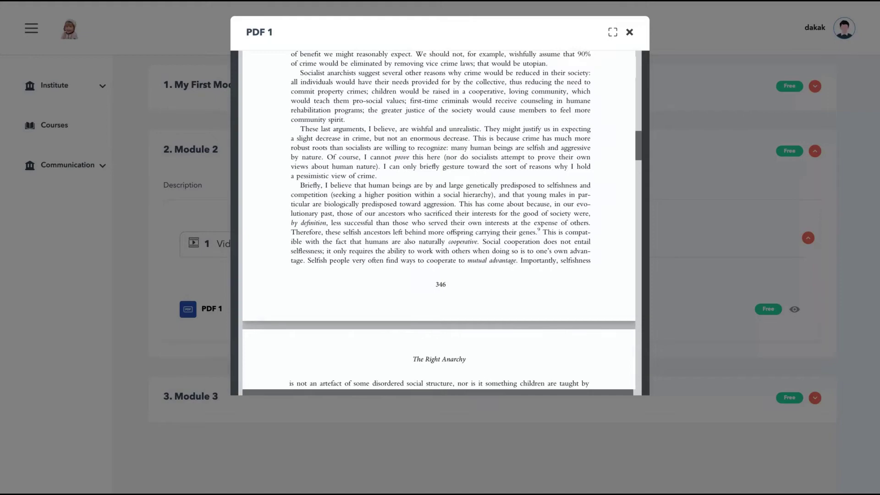
pyautogui.press('Escape')
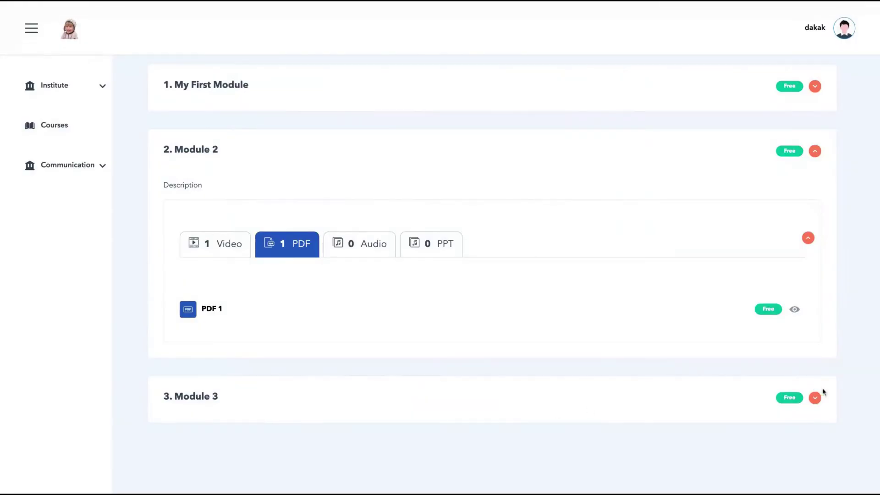
# - Expand Module 3 and check its PDF, Video, Audio and PPT lesson lists
pyautogui.click(814, 397)
pyautogui.click(299, 308)
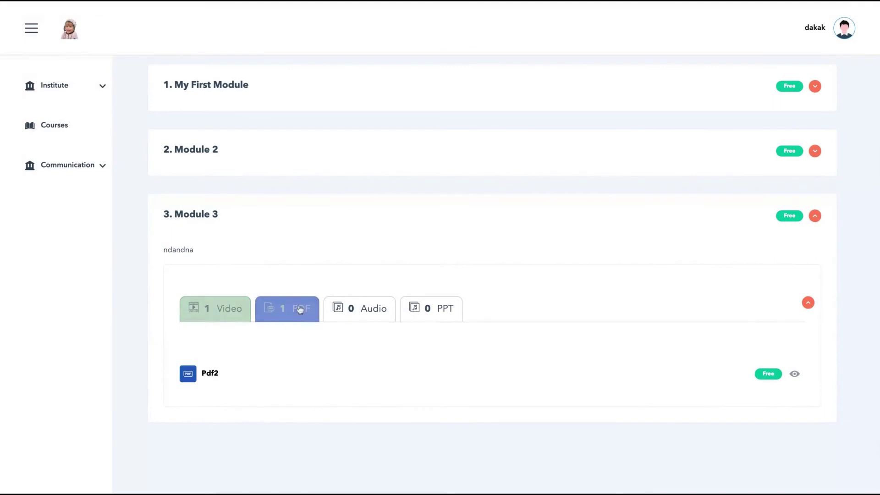
pyautogui.click(219, 310)
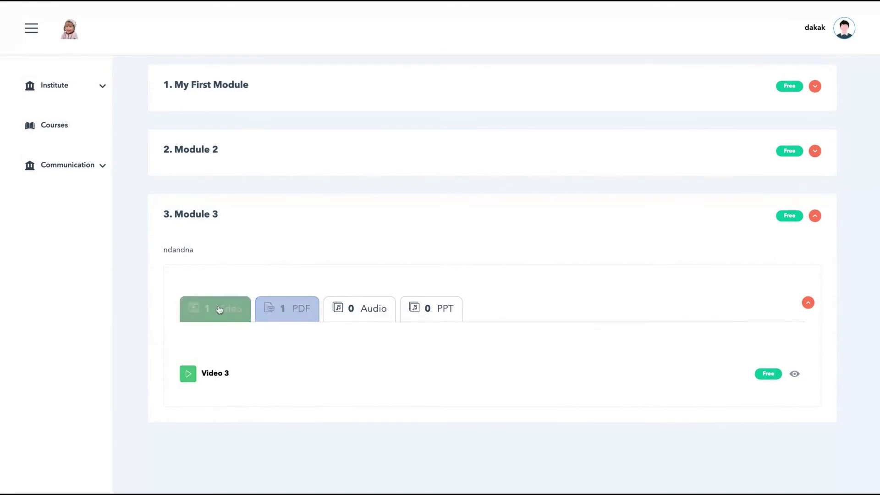
pyautogui.click(345, 317)
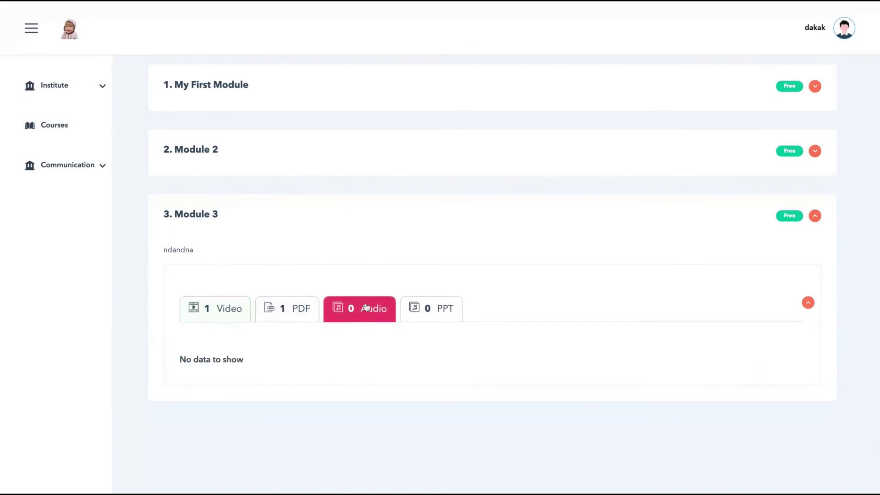
pyautogui.click(417, 303)
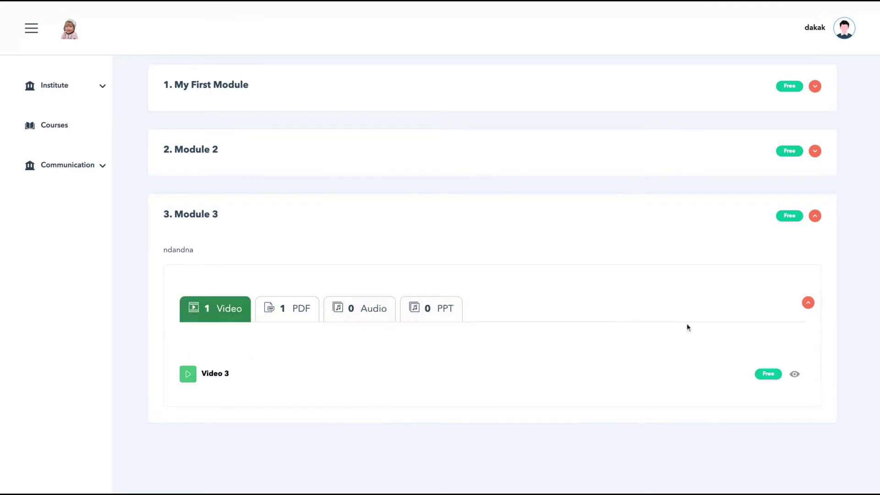
# - Preview Module 3's Video 3 and close it
pyautogui.click(187, 374)
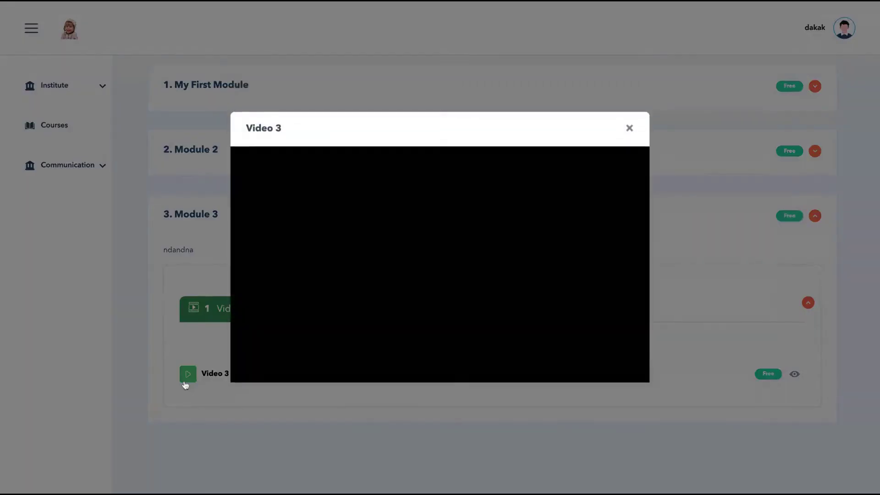
pyautogui.click(629, 129)
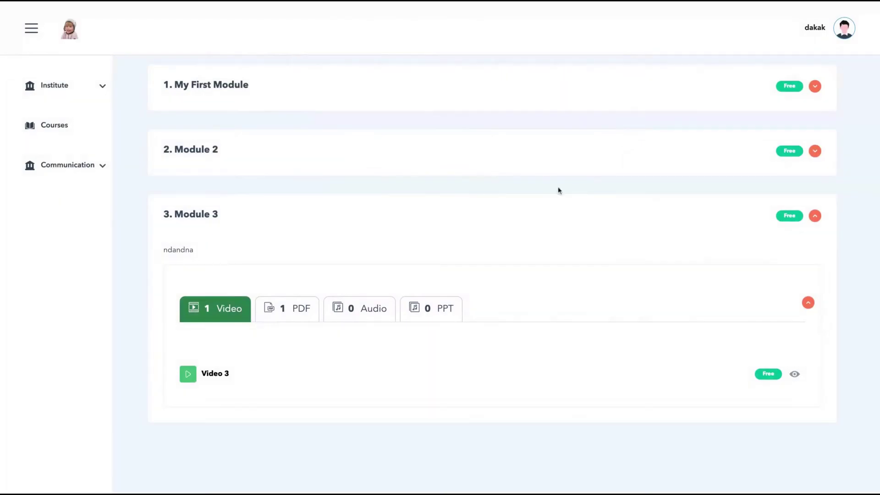
pyautogui.scroll(2, 558, 190)
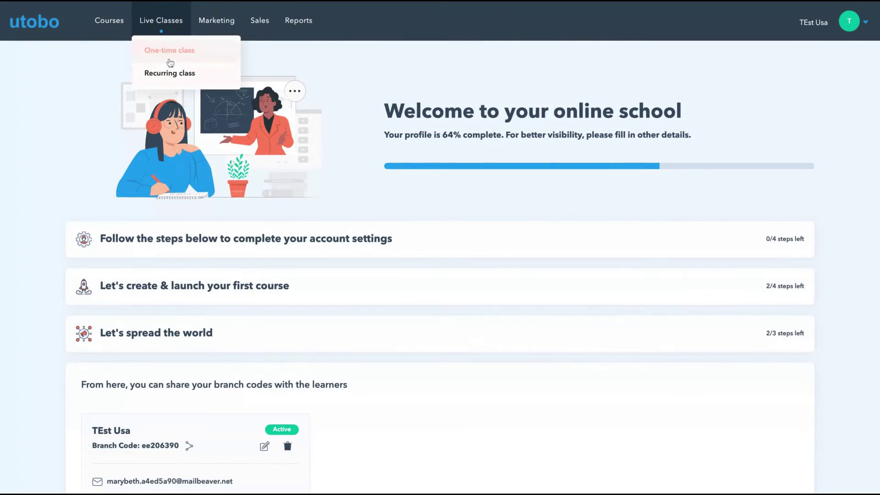
# - Open the one-time live class form and look over its topic name and meeting tool fields
pyautogui.click(170, 62)
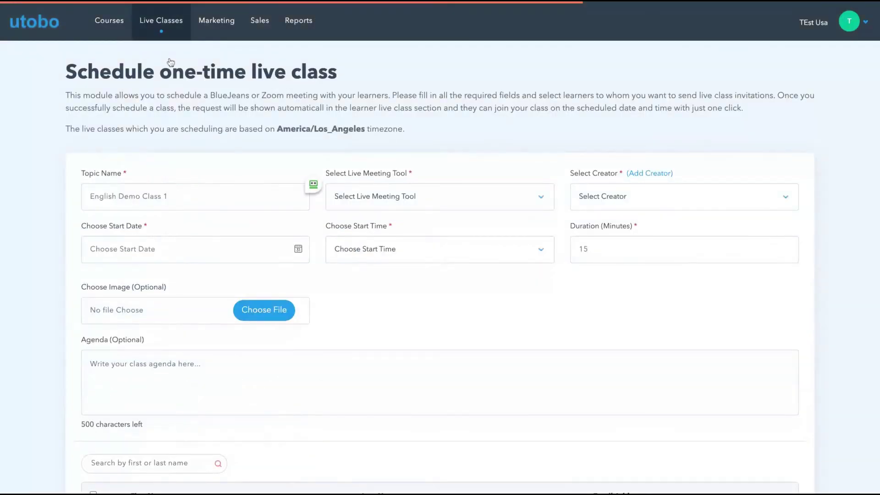
pyautogui.click(212, 187)
pyautogui.scroll(-2, 334, 300)
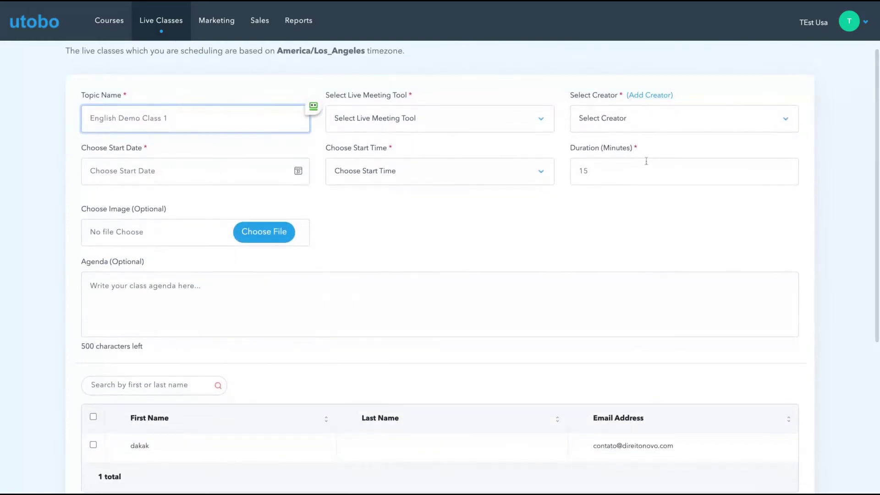
pyautogui.click(444, 128)
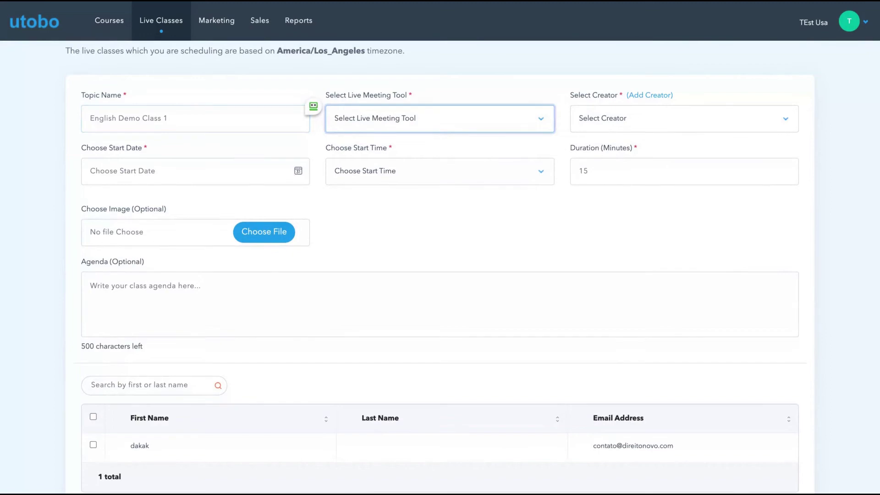
pyautogui.scroll(-5, 570, 128)
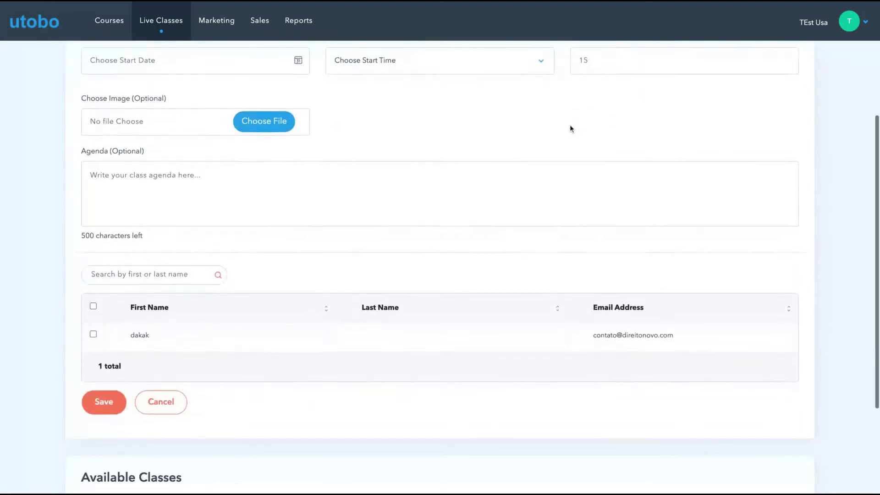
pyautogui.scroll(5, 256, 244)
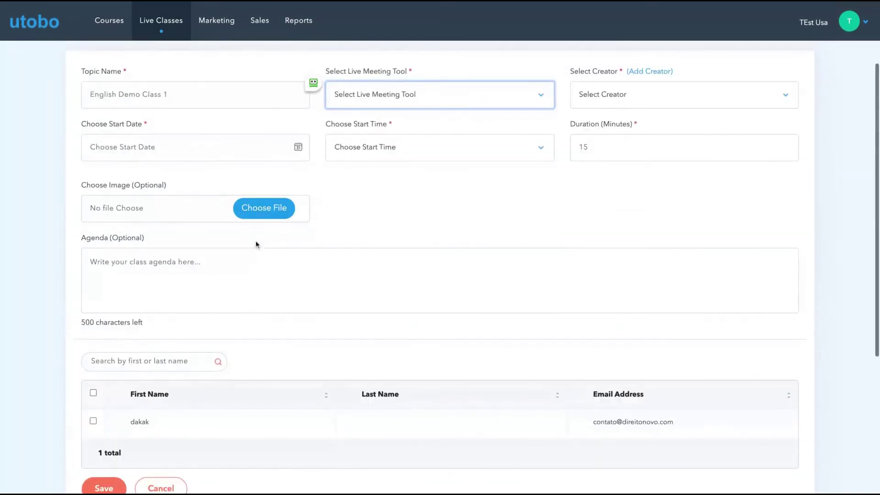
pyautogui.scroll(3, 242, 103)
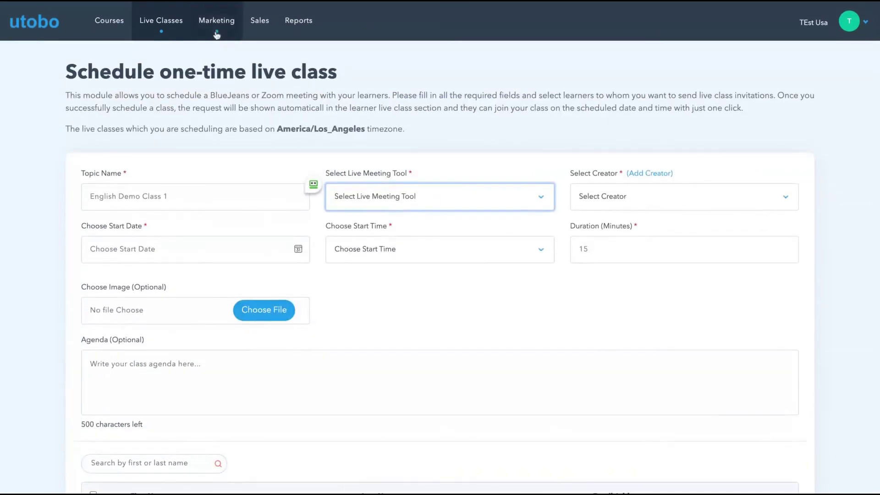
# - Look over the coupon management page under Marketing
pyautogui.click(218, 27)
pyautogui.click(216, 51)
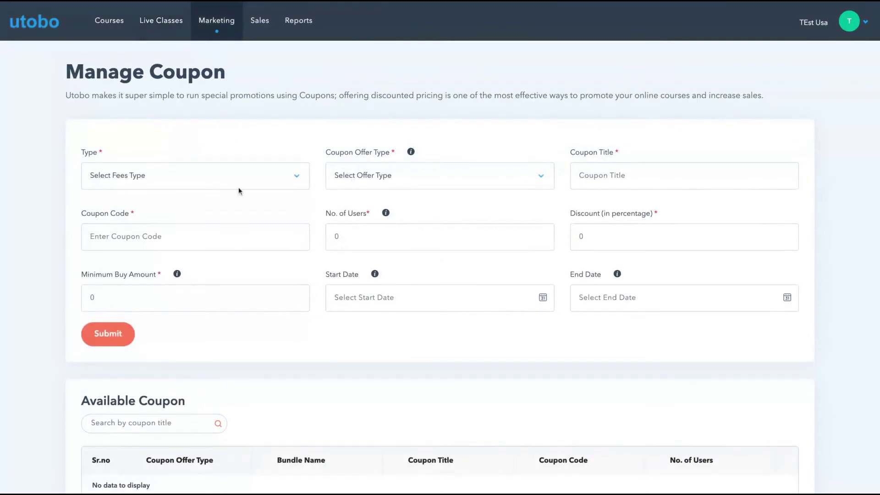
pyautogui.scroll(-2, 298, 220)
pyautogui.scroll(2, 297, 219)
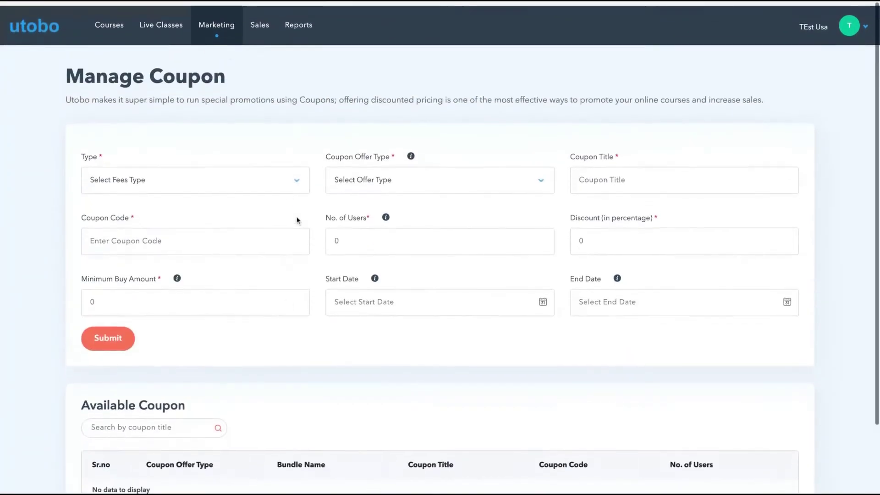
# - Create an email campaign named 'djadal' with subject line 'dajldjadlaj'
pyautogui.click(223, 30)
pyautogui.click(215, 74)
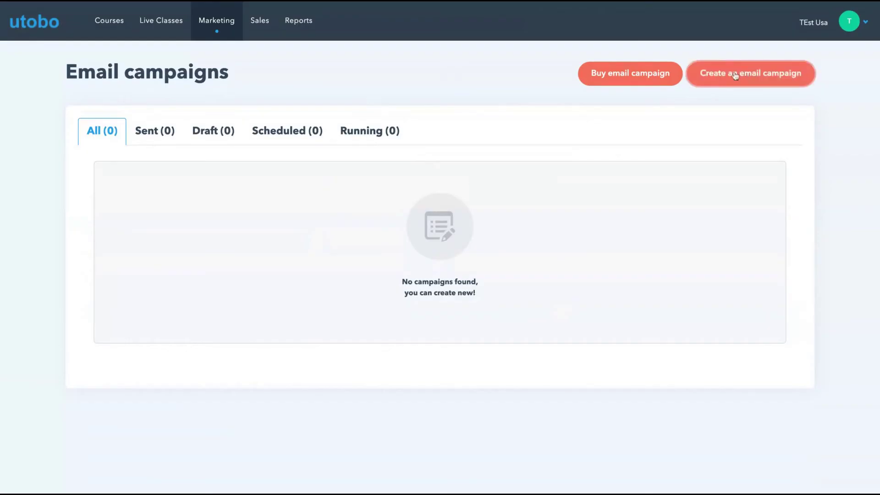
pyautogui.click(731, 73)
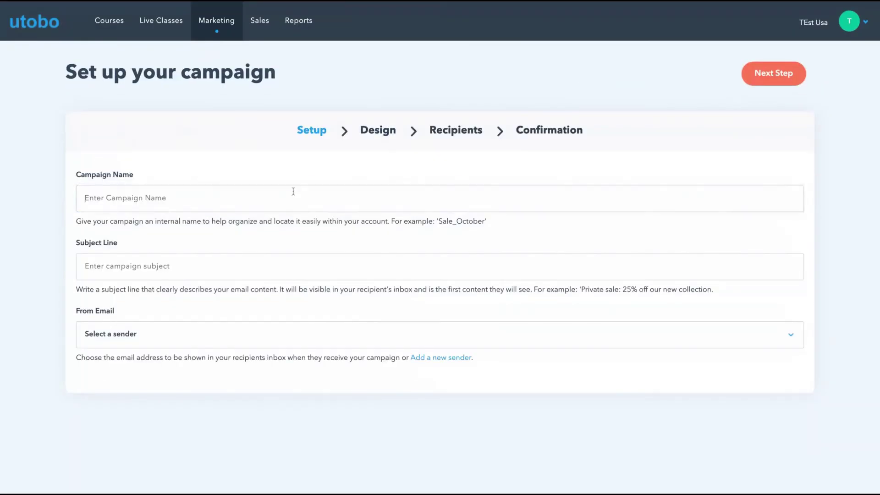
pyautogui.click(291, 192)
pyautogui.write('djadal')
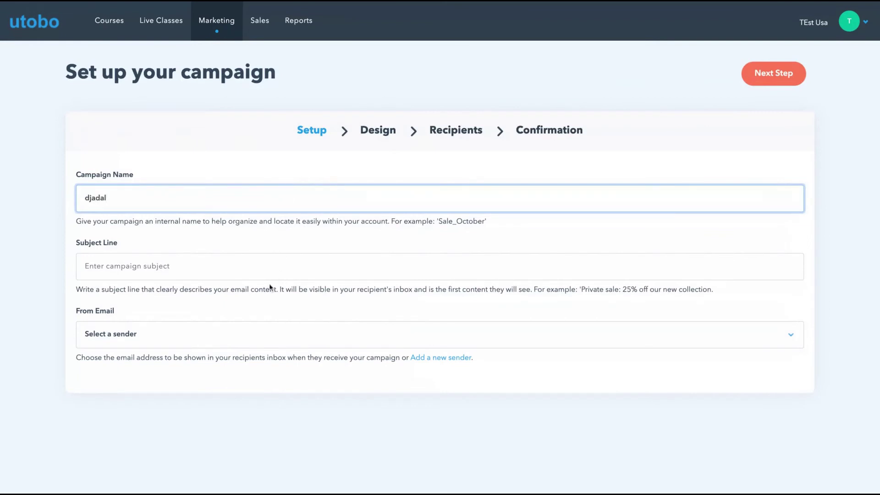
pyautogui.click(262, 272)
pyautogui.write('dajldjadlaj')
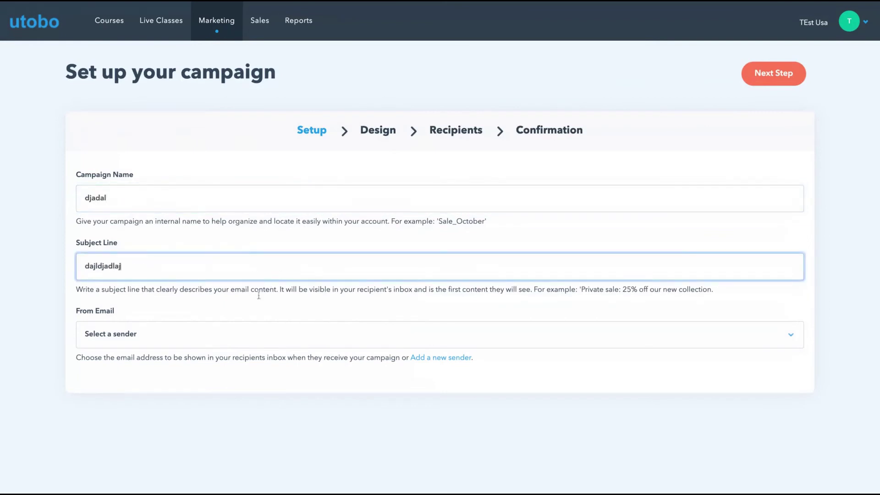
pyautogui.click(257, 346)
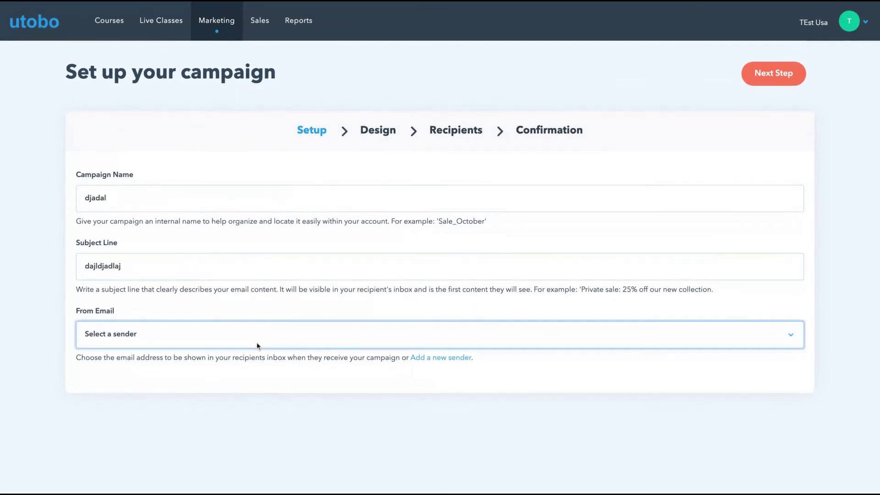
# - In account settings, add and save a new sender with a name and email address
pyautogui.click(862, 22)
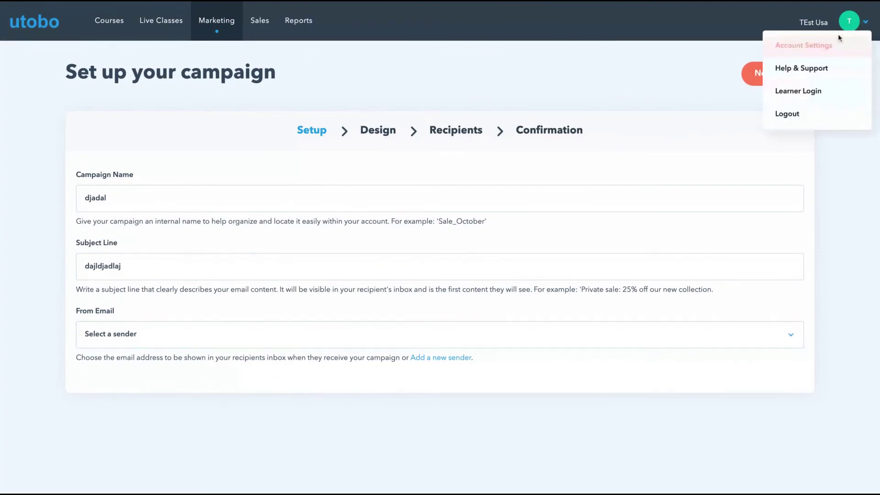
pyautogui.click(818, 52)
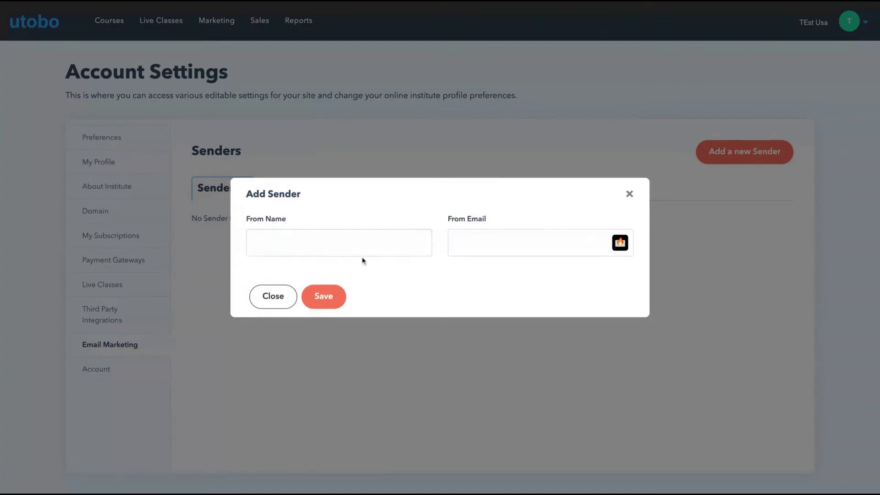
pyautogui.click(364, 252)
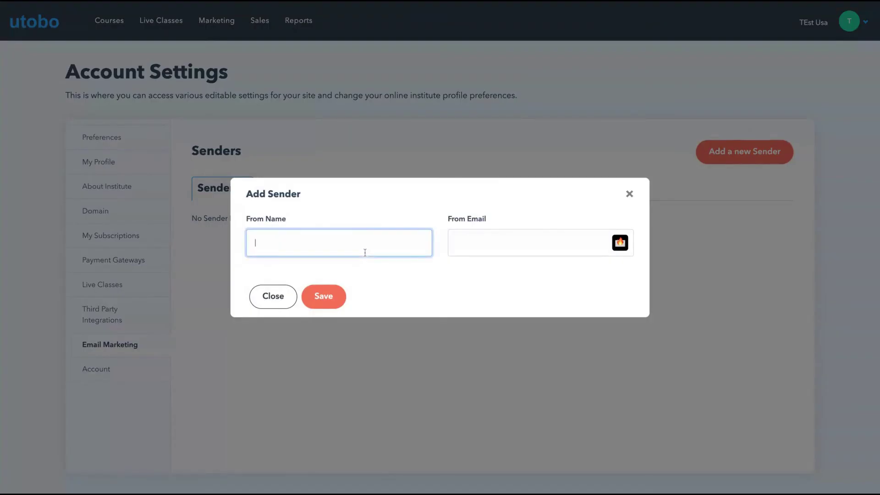
pyautogui.write('Igor')
pyautogui.click(515, 255)
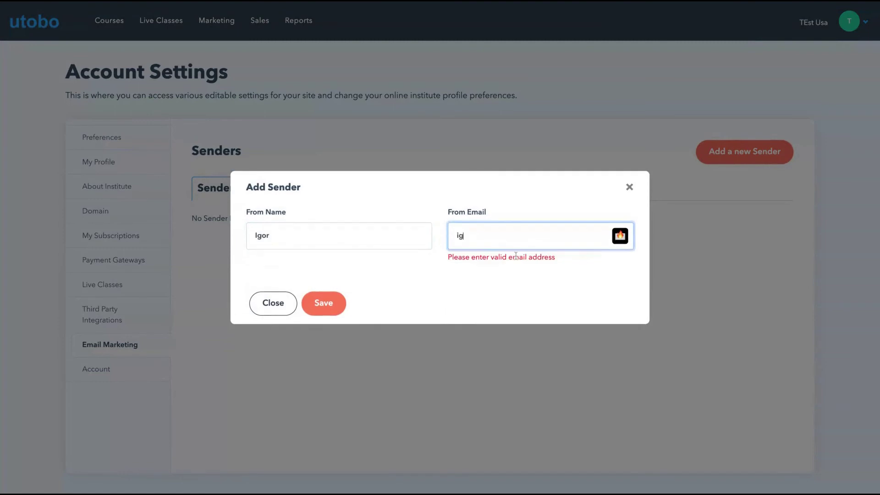
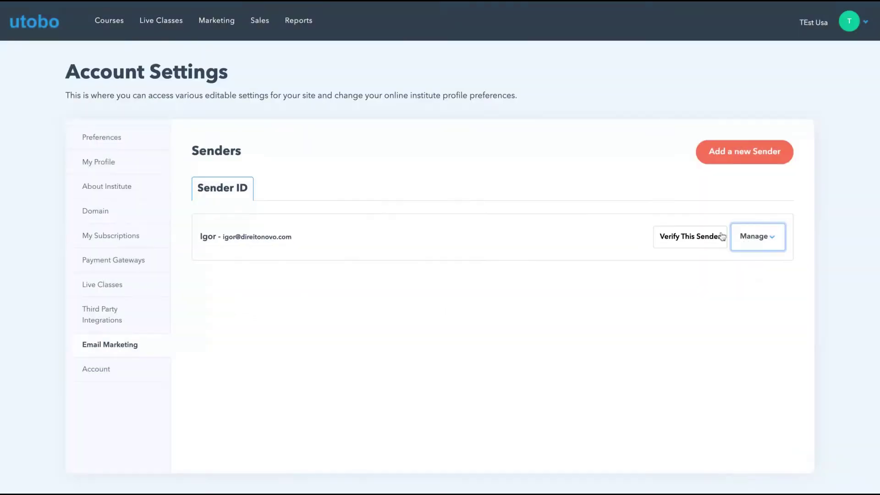
pyautogui.click(706, 237)
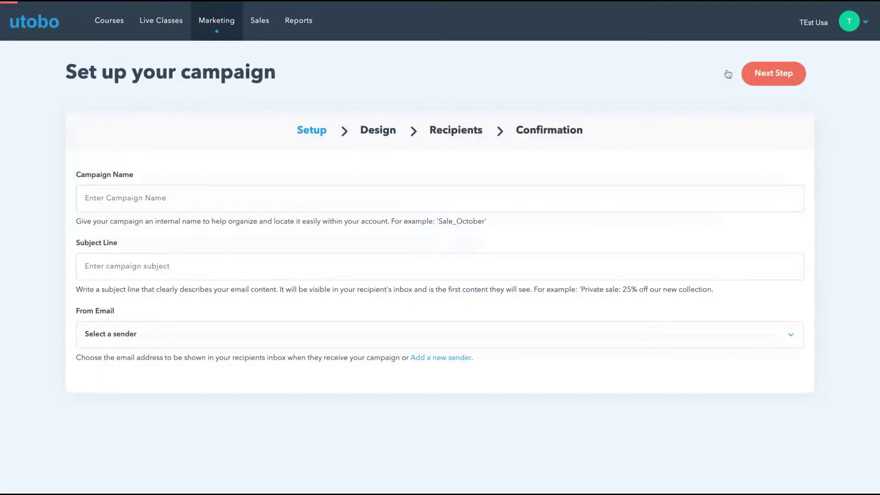
# - Enter campaign name 'daada' and subject 'dadadad', hit the missing-sender error, then open Manage Learners
pyautogui.click(258, 195)
pyautogui.write('daada')
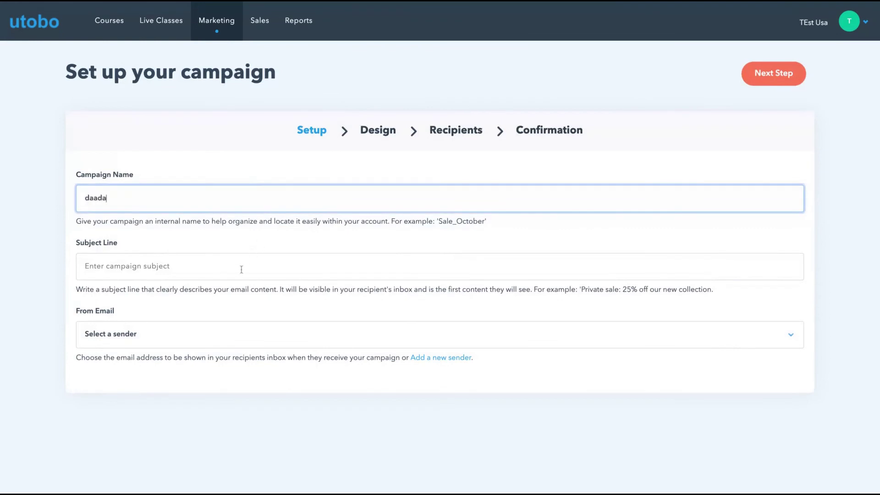
pyautogui.click(242, 269)
pyautogui.write('dadadad')
pyautogui.click(231, 337)
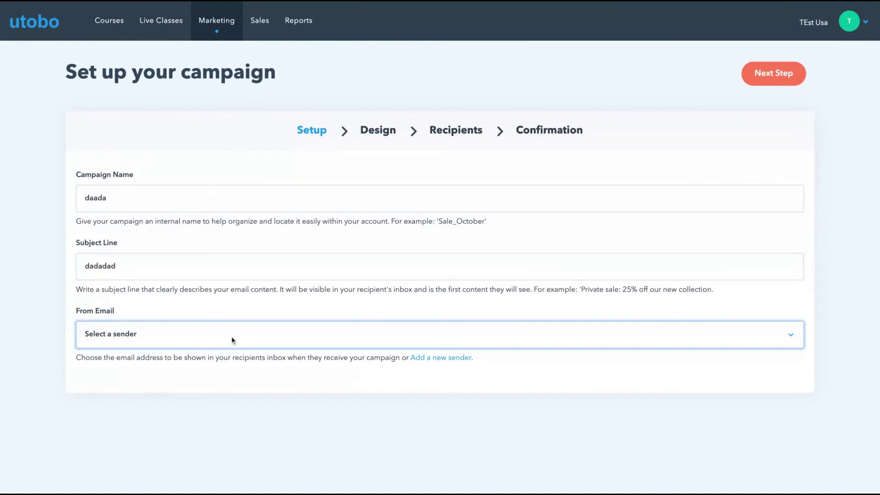
pyautogui.click(389, 130)
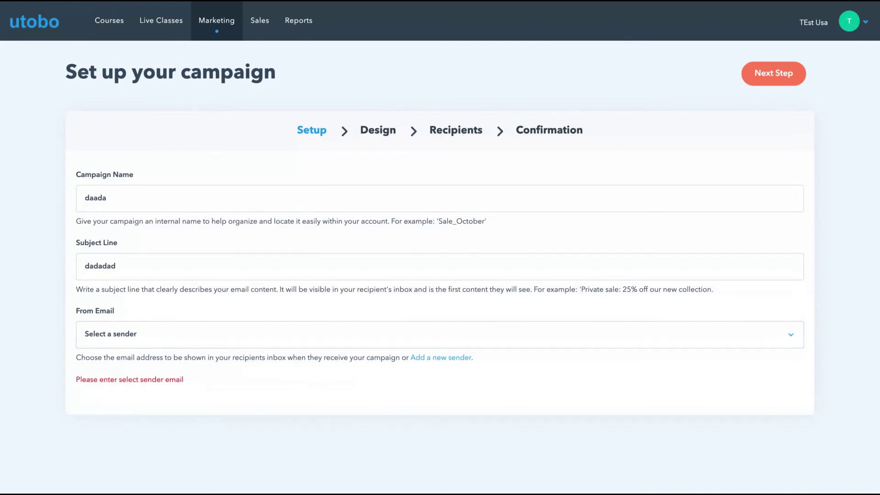
pyautogui.click(262, 25)
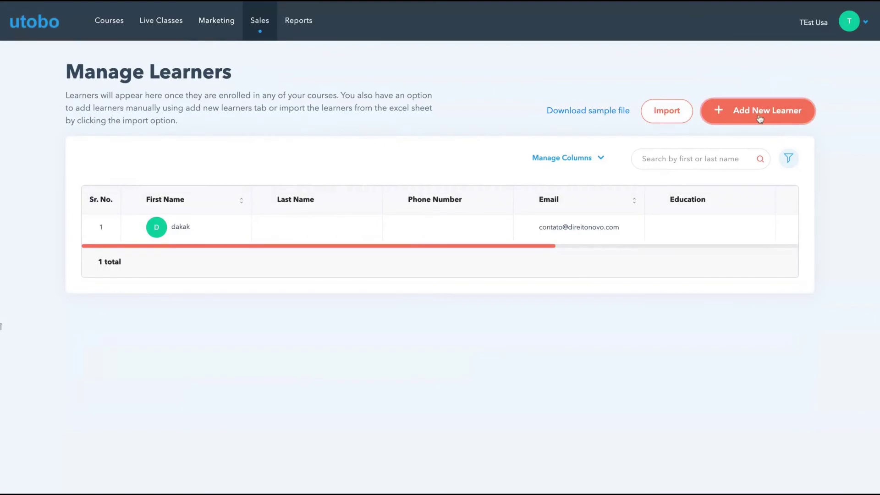
pyautogui.click(759, 119)
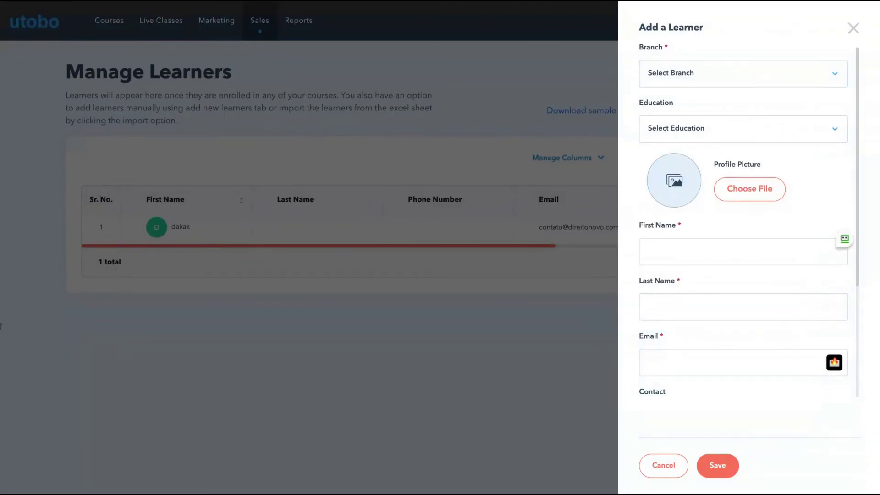
pyautogui.click(739, 89)
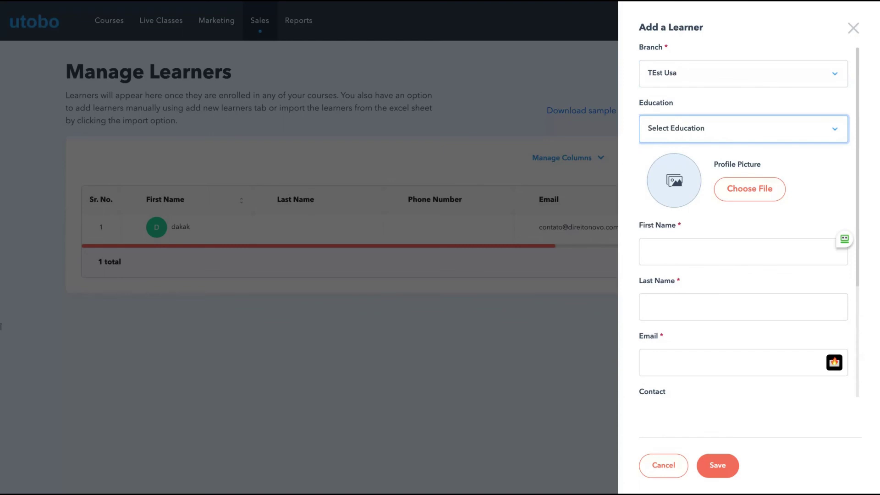
pyautogui.click(704, 181)
pyautogui.click(702, 248)
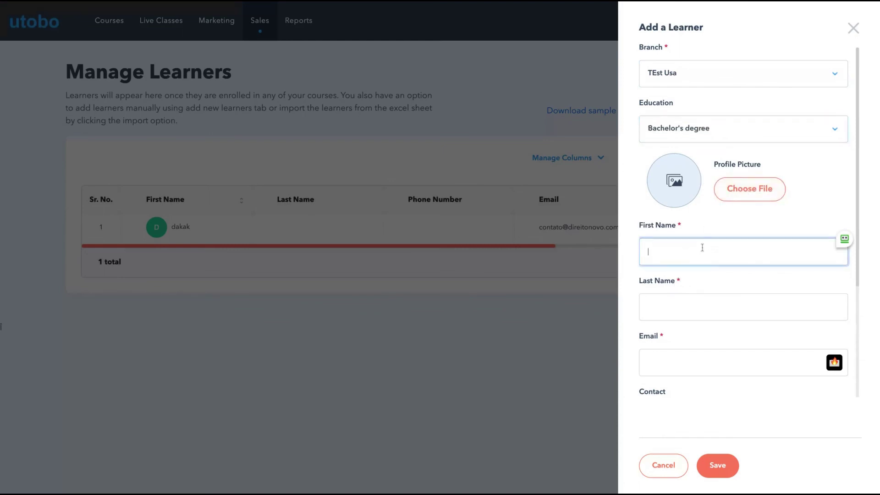
pyautogui.write('da')
pyautogui.click(684, 306)
pyautogui.write('dada')
pyautogui.scroll(-2, 695, 351)
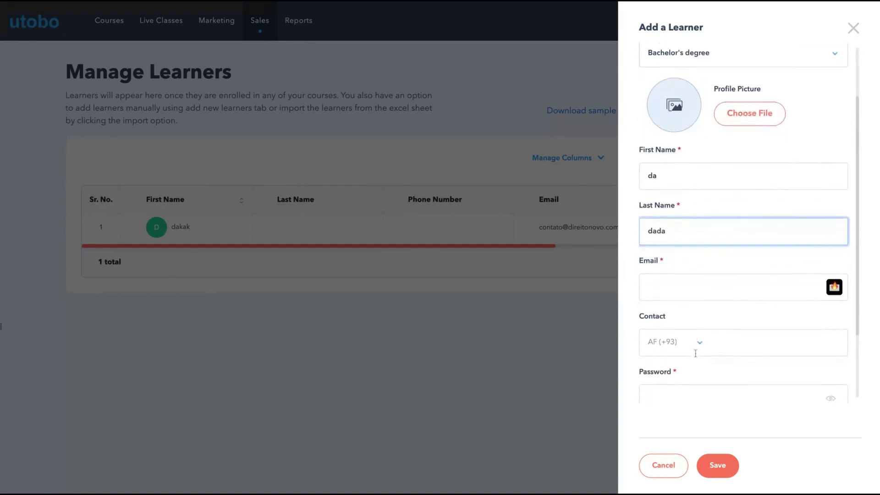
pyautogui.scroll(-4, 675, 261)
pyautogui.click(501, 227)
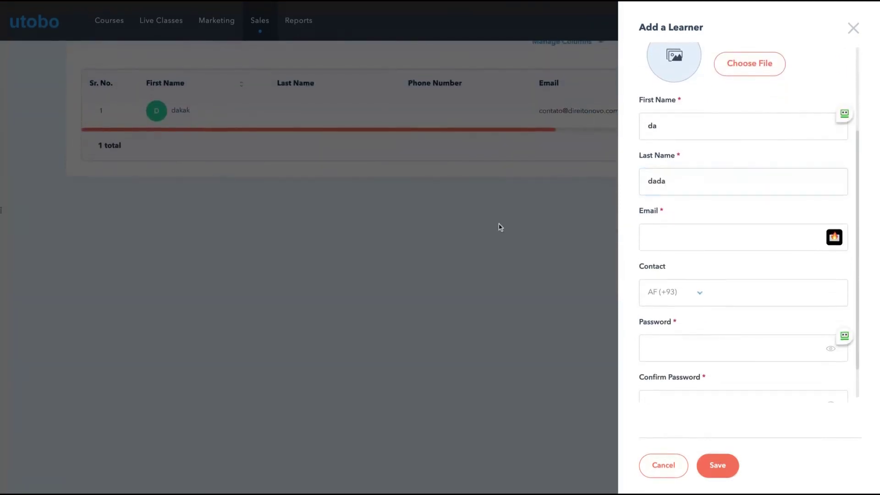
pyautogui.click(853, 29)
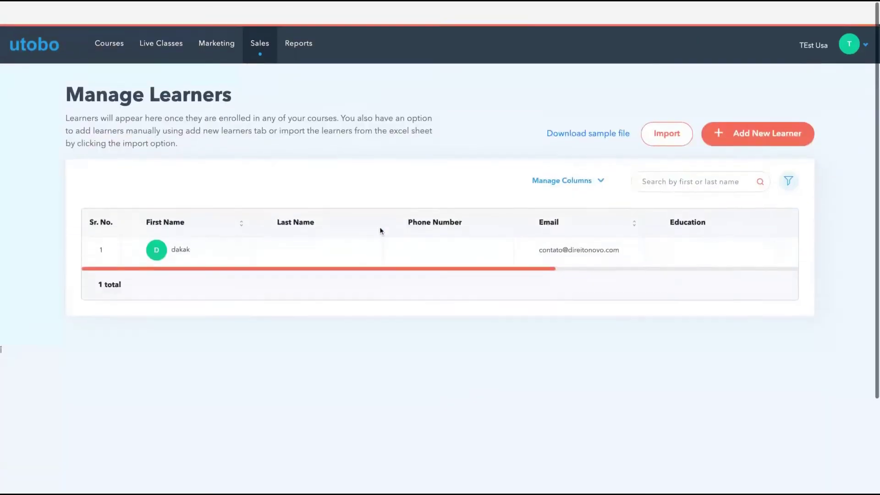
# - Open the Admissions report from the Reports menu
pyautogui.scroll(-1, 380, 231)
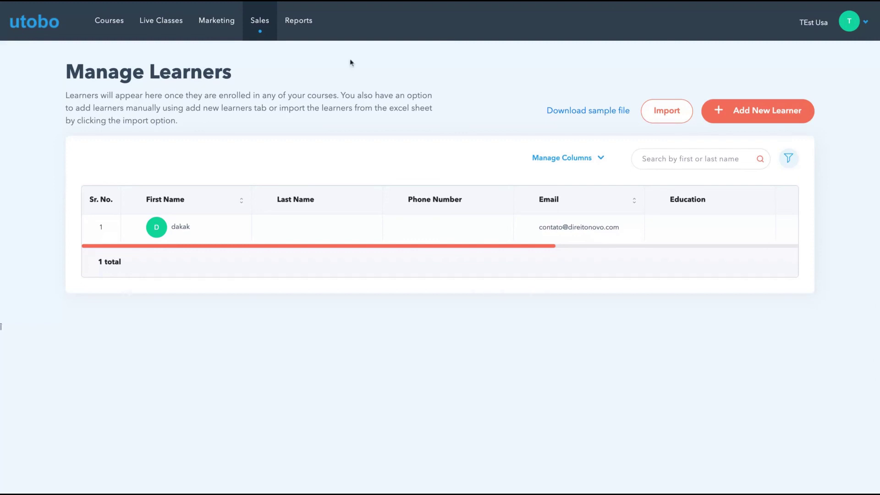
pyautogui.click(304, 32)
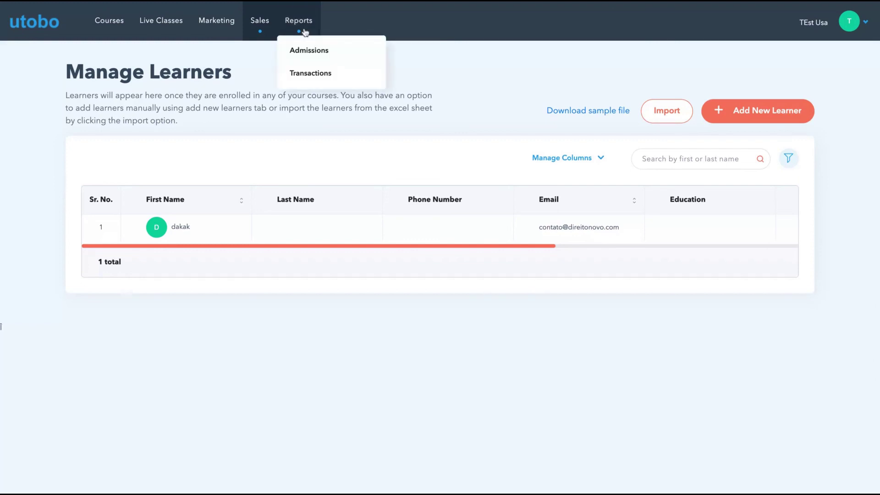
pyautogui.click(305, 49)
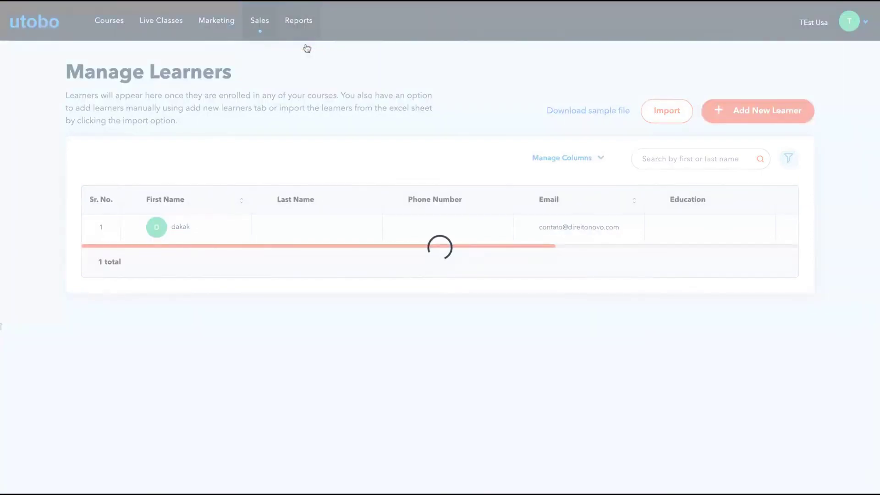